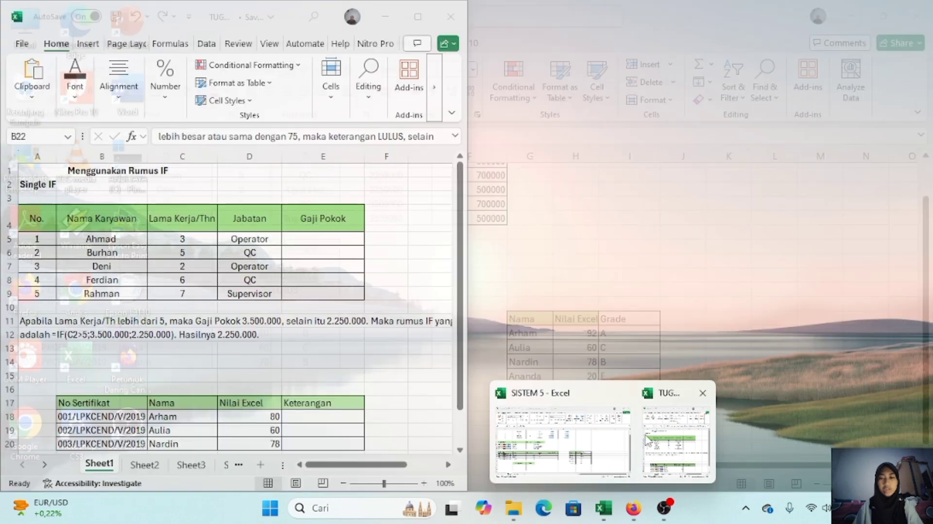
Step: Switch to the TUGAS 4 SISTEM workbook and maximize its window
mouse_move(666, 435)
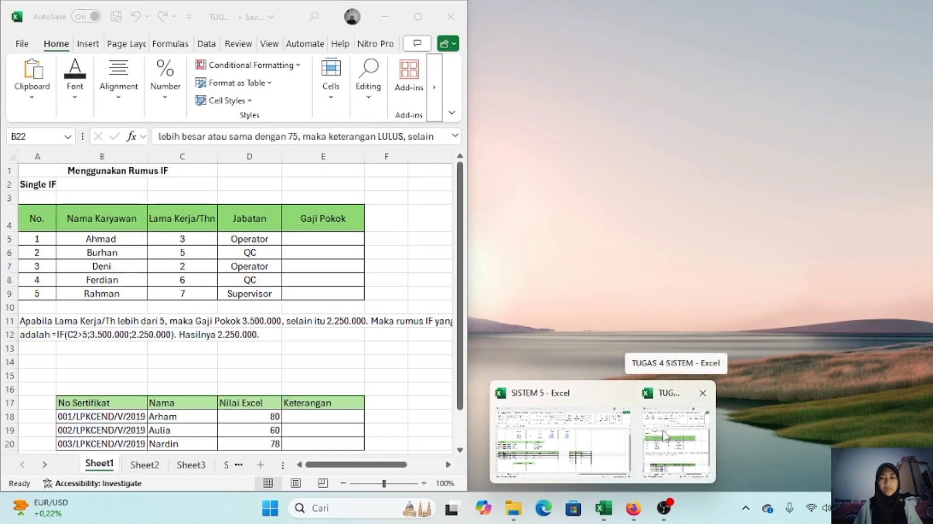
click(665, 434)
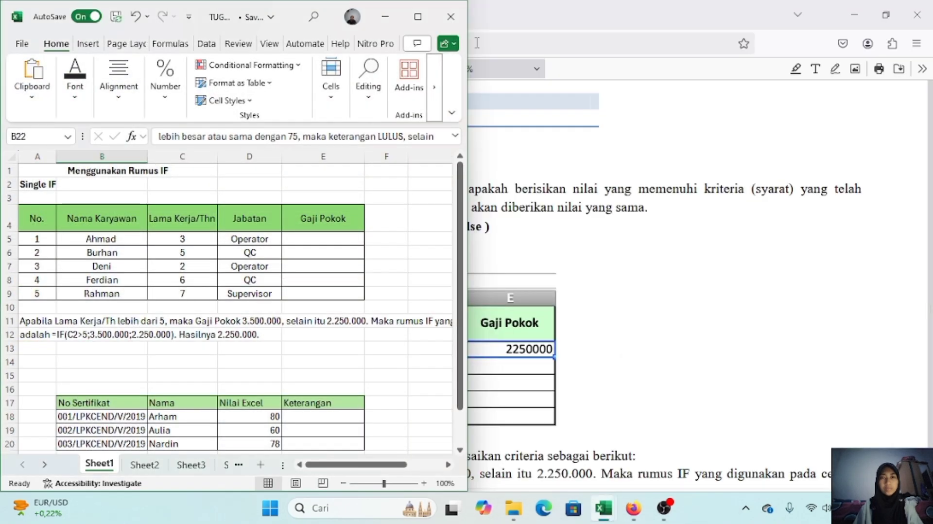
click(418, 17)
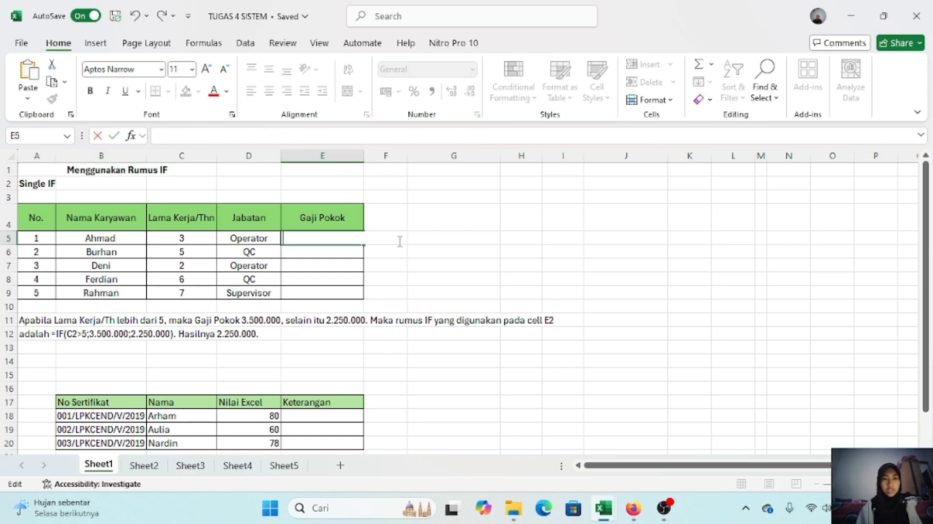
Step: Enter the formula =IF(C5>5;3500000;2250000) in cell E5 of the Gaji Pokok column
text(=IF)
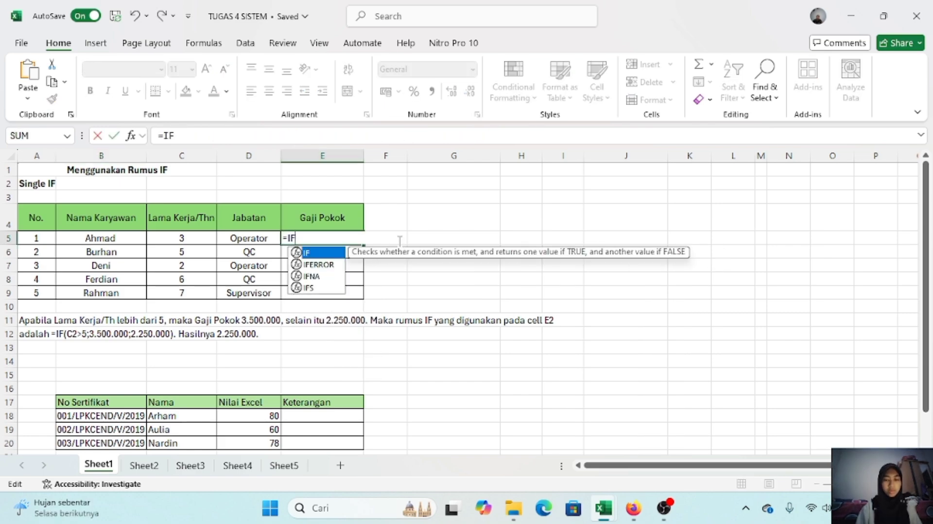
text(()
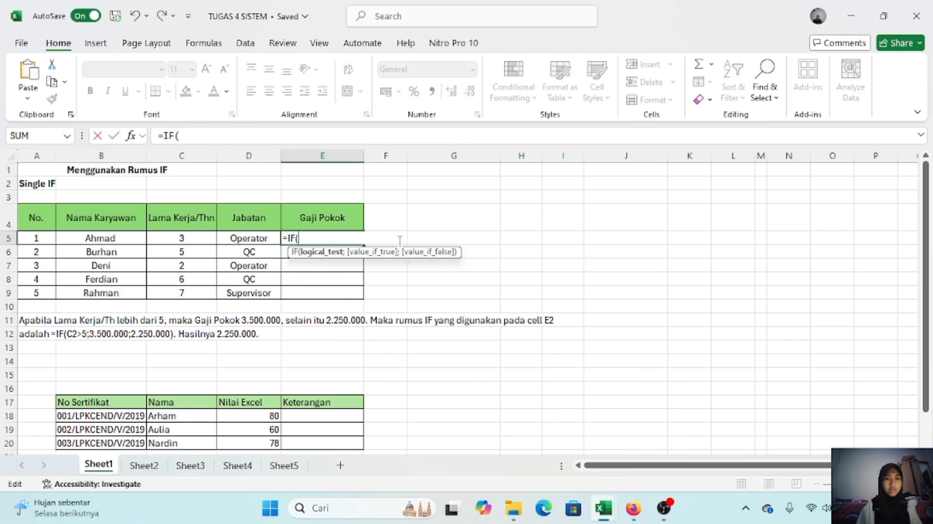
click(194, 238)
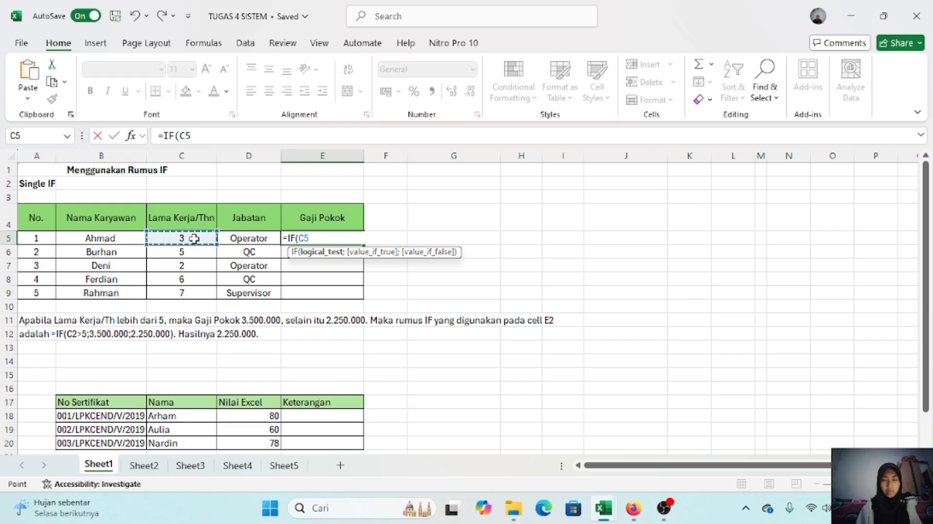
text(>)
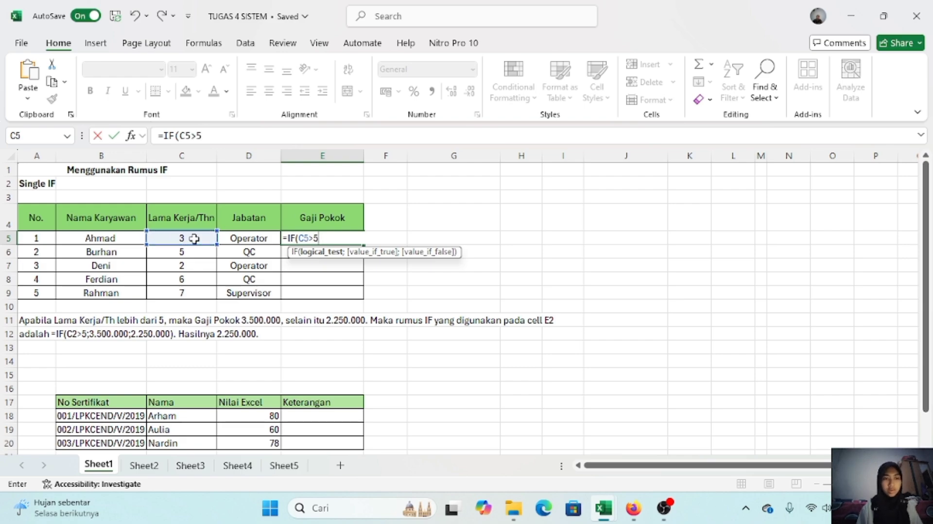
text(5;2)
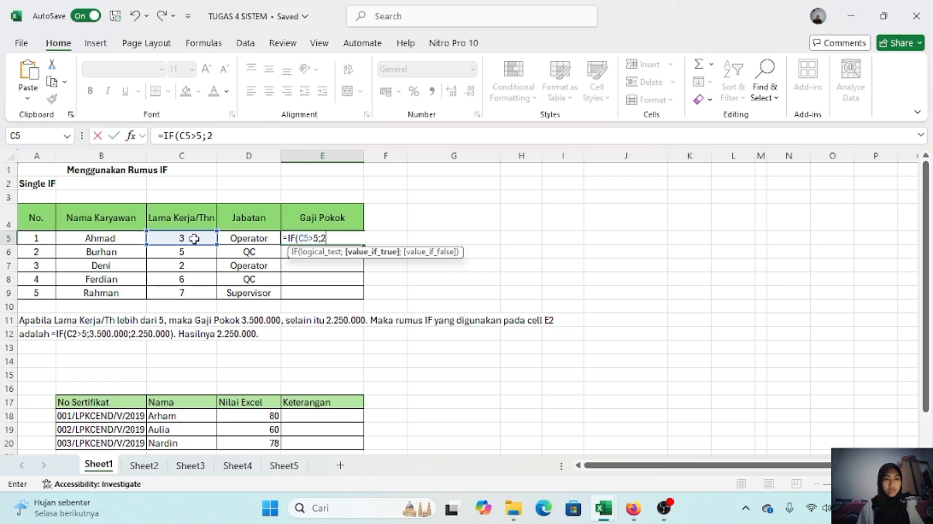
key(BackSpace)
text(3)
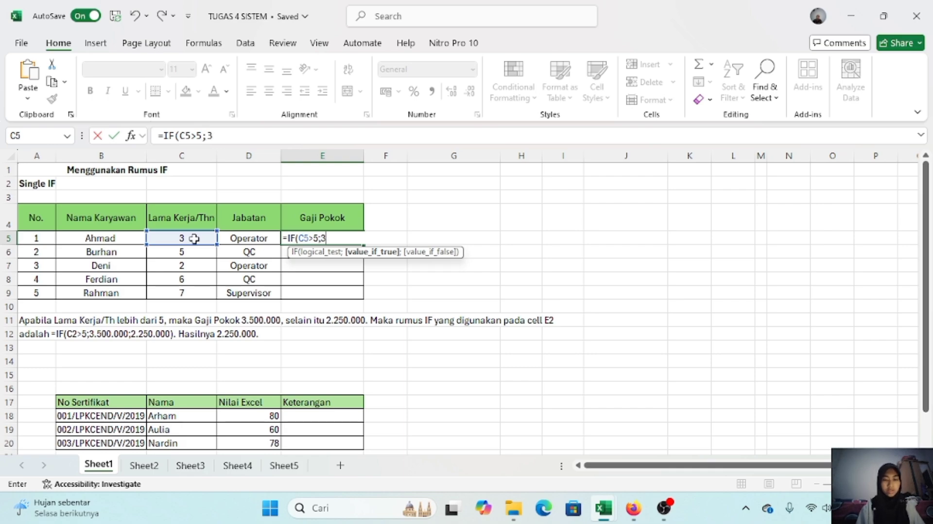
text(50000)
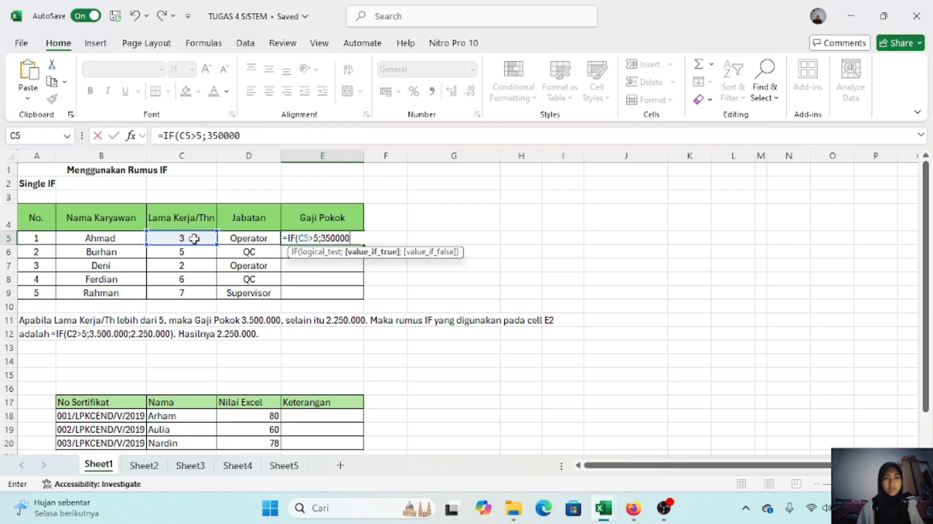
text(0;)
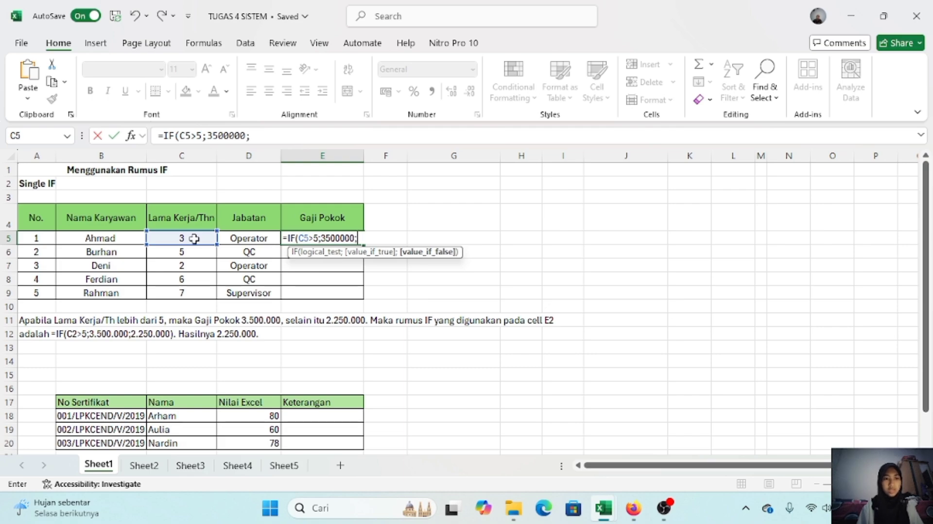
text(225)
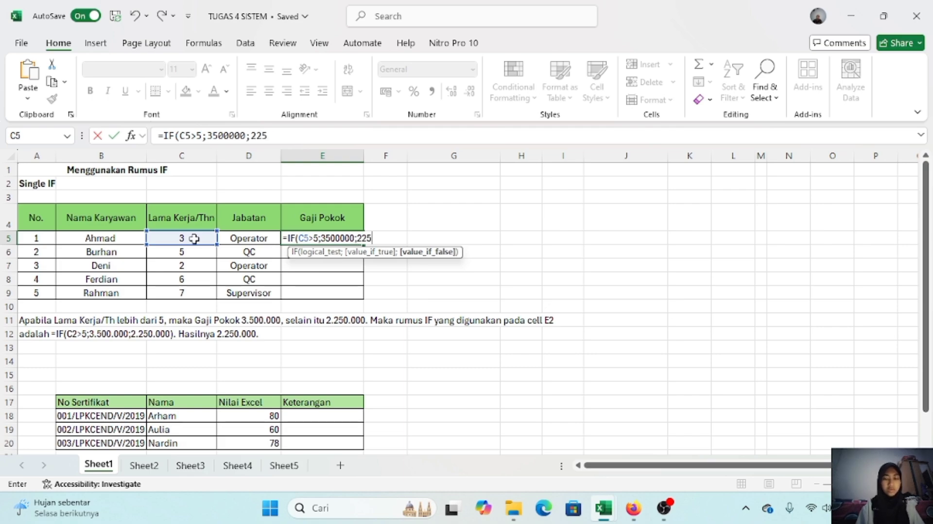
text(0000)
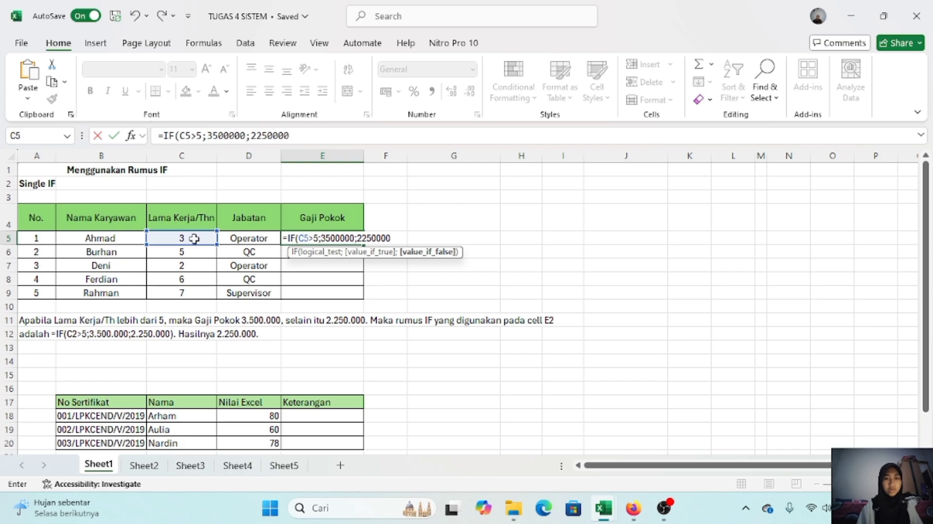
text())
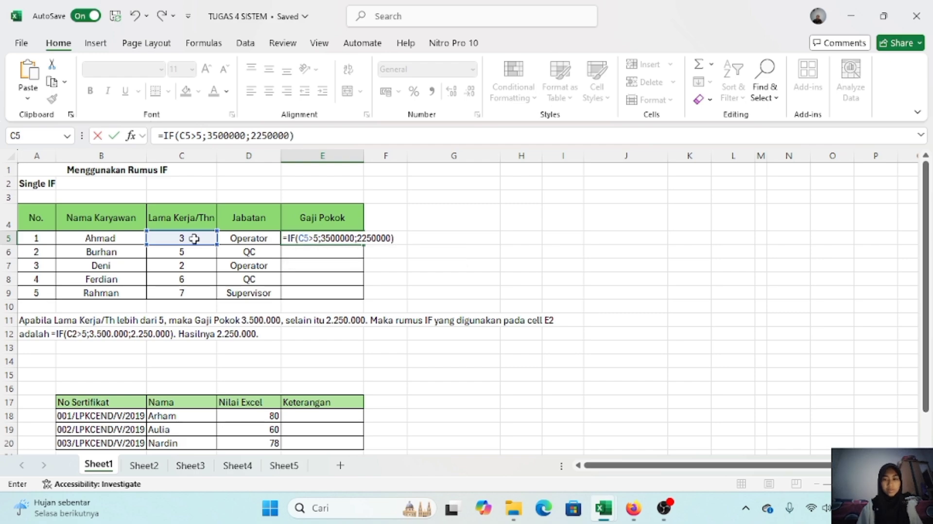
key(Return)
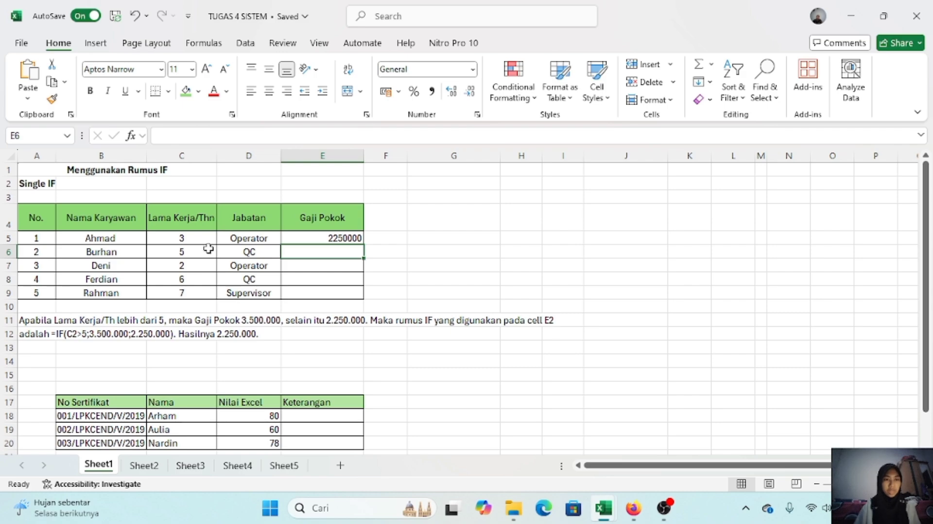
Step: Fill the E5 formula down to E9 and format E5:E9 as Currency with the Rp symbol and 0 decimal places
click(353, 239)
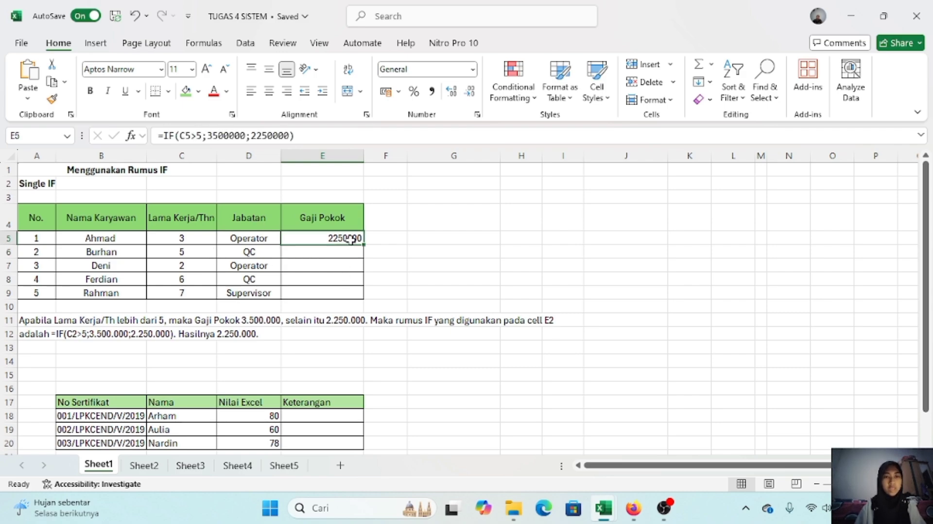
drag(364, 244, 366, 299)
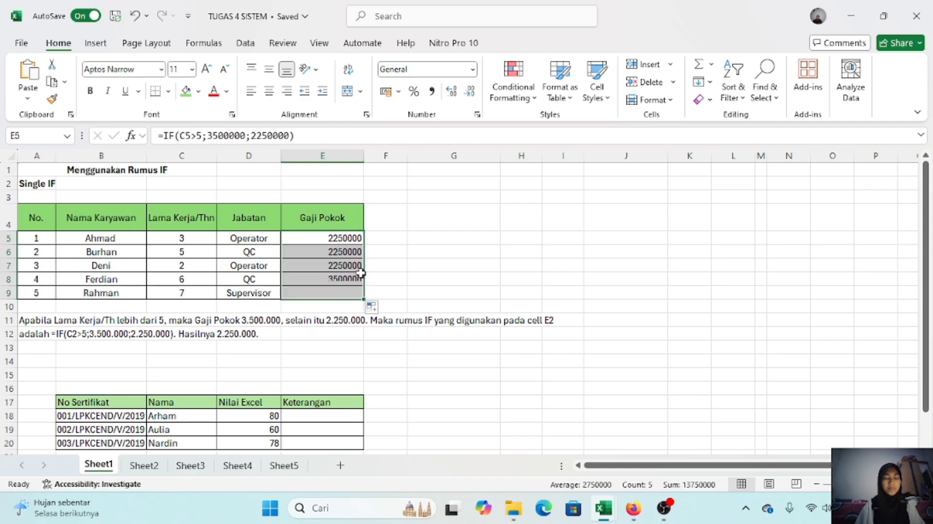
right_click(324, 238)
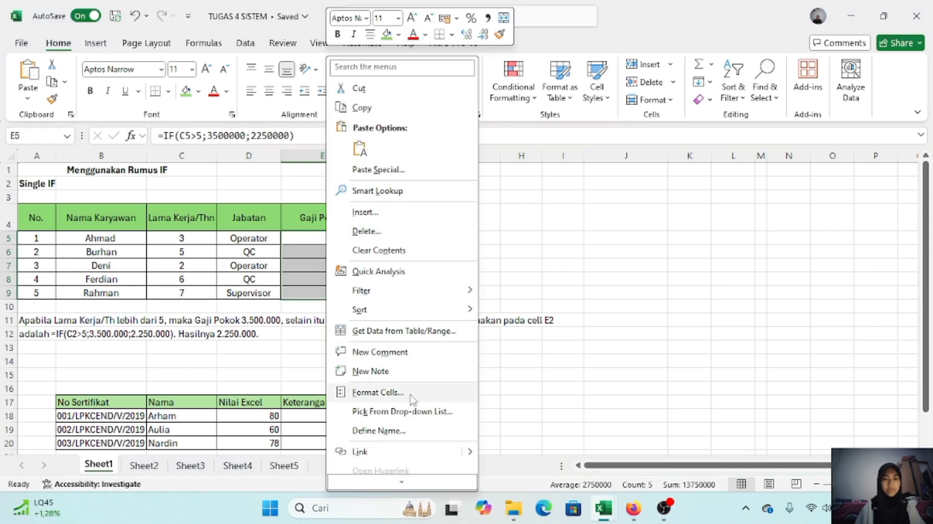
click(395, 391)
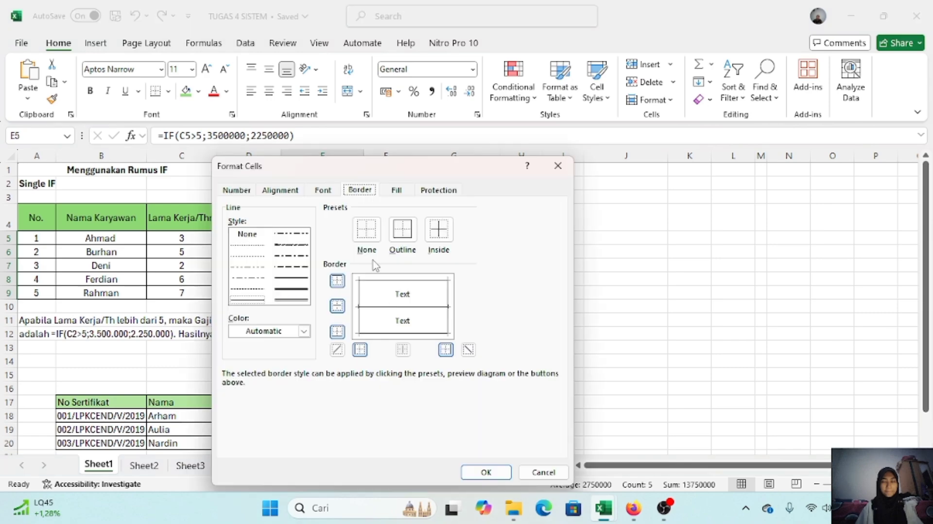
click(236, 190)
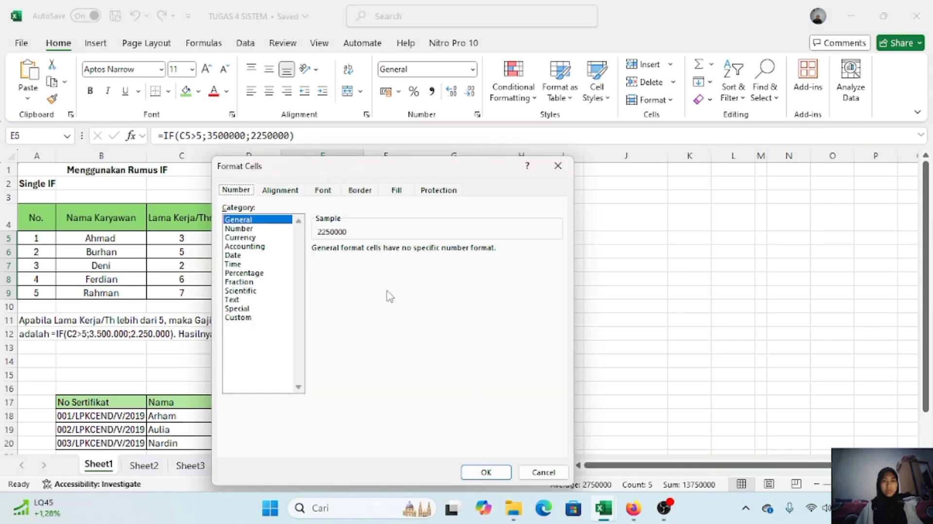
click(244, 238)
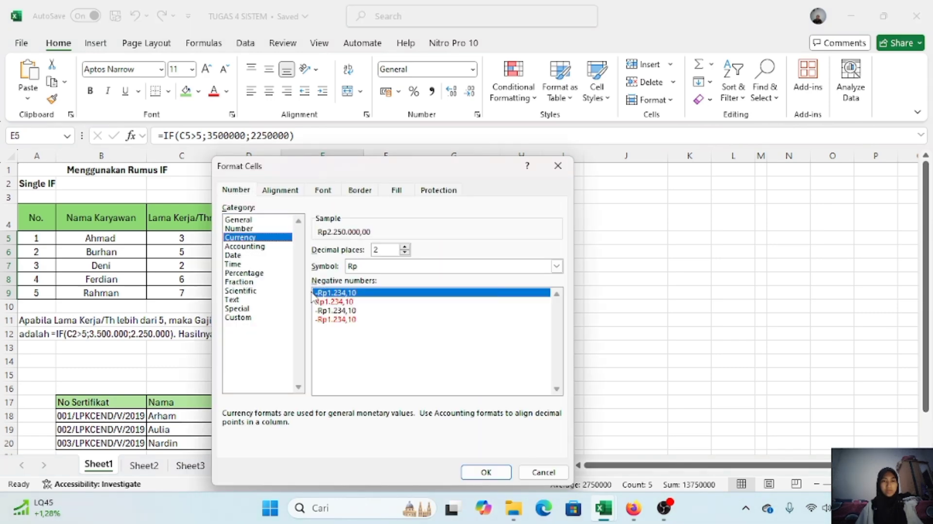
click(404, 253)
click(404, 252)
click(486, 473)
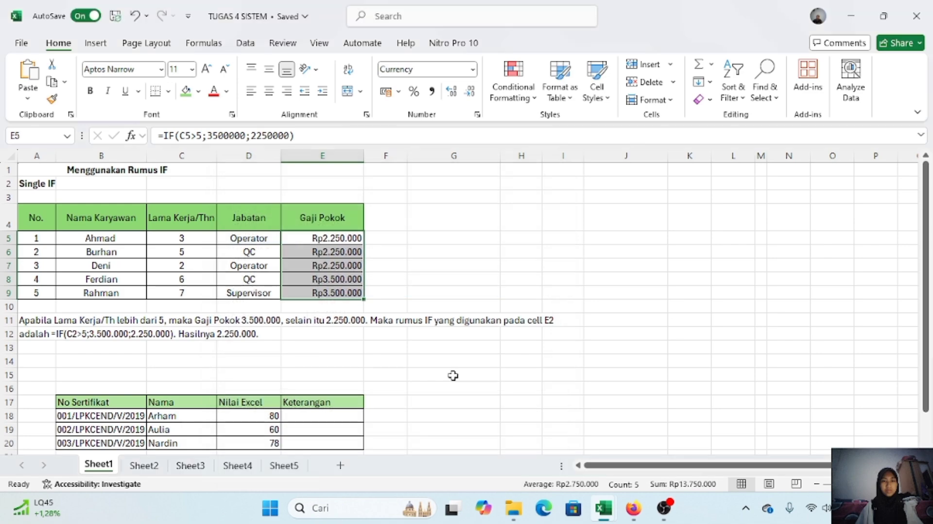
click(394, 347)
Step: Enter the formula =IF(C18>=75;"LULUS";"TIDAK LULUS") in cell E18 of the Keterangan column
scroll(451, 418, down, 3)
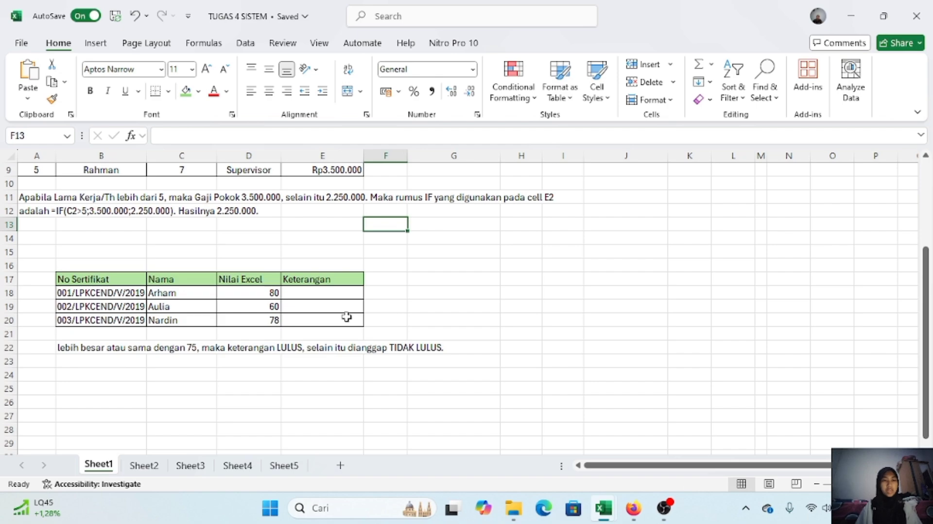
scroll(325, 311, down, 1)
scroll(325, 294, up, 1)
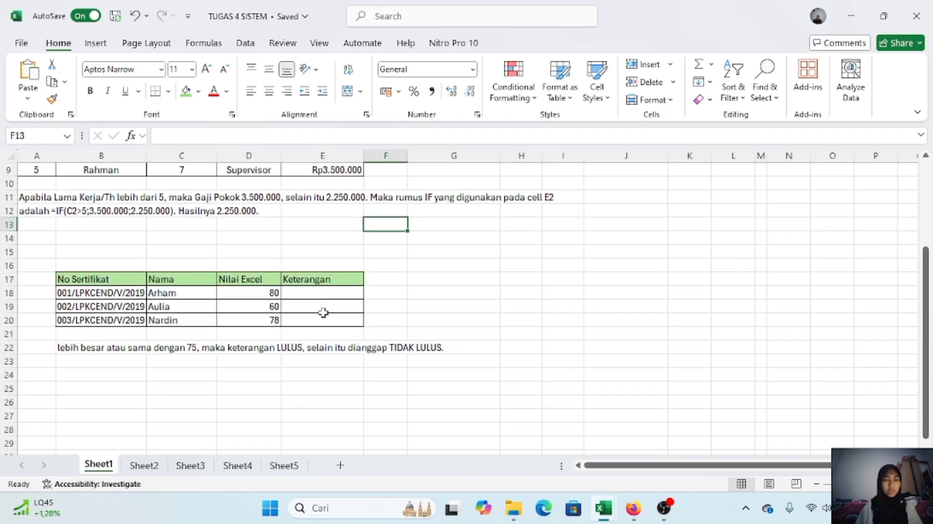
double_click(323, 291)
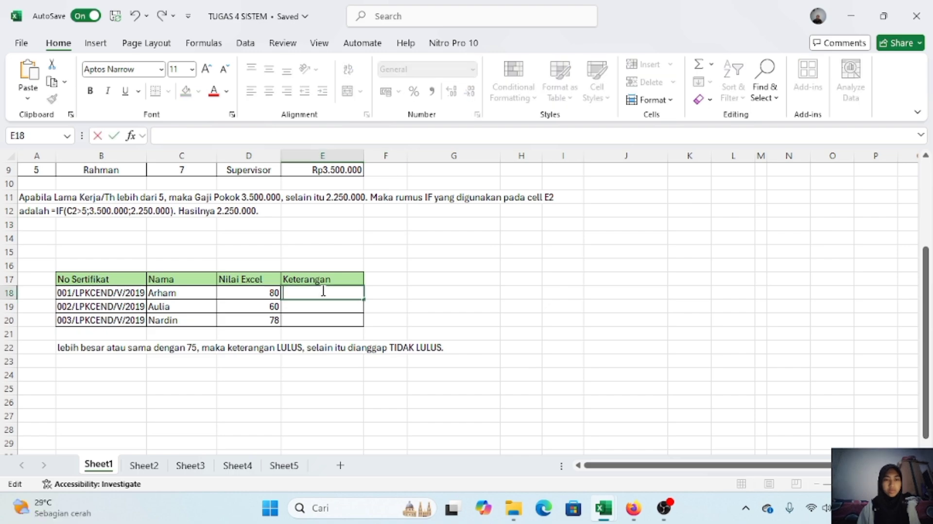
text(=IF)
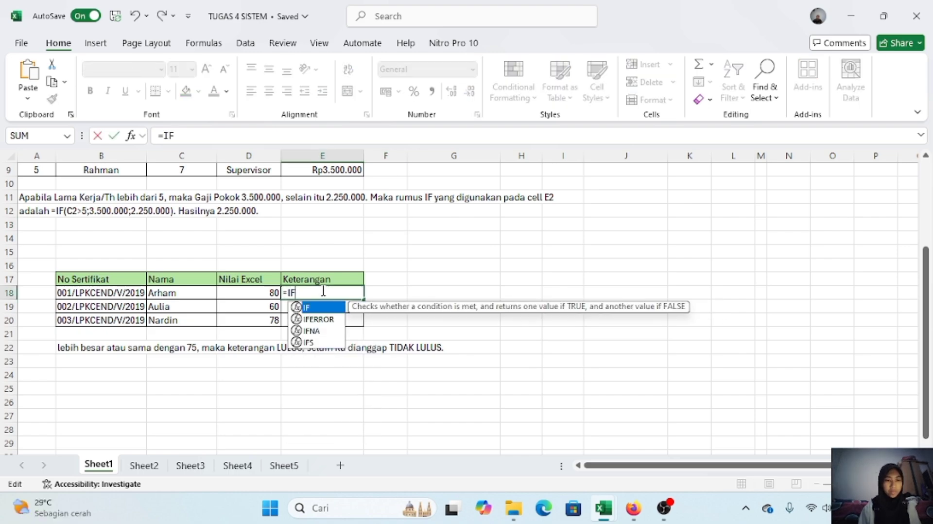
text(()
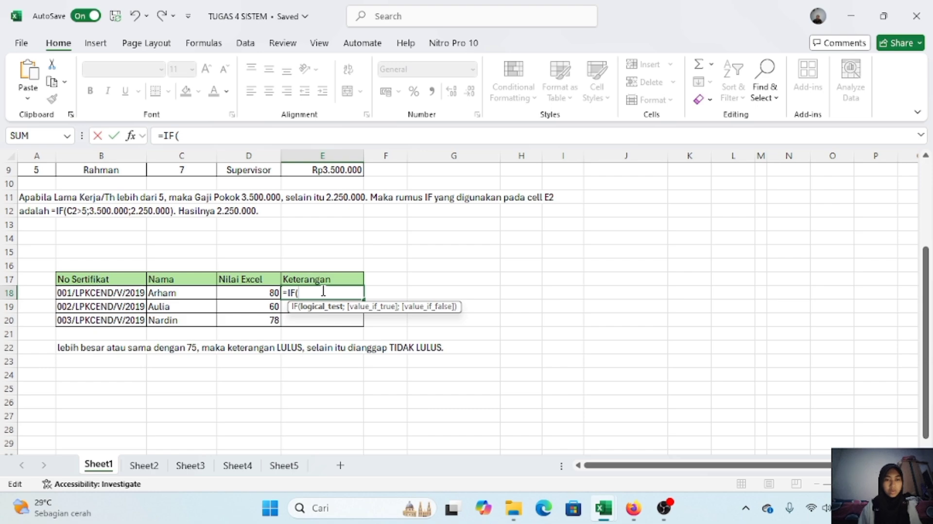
click(200, 294)
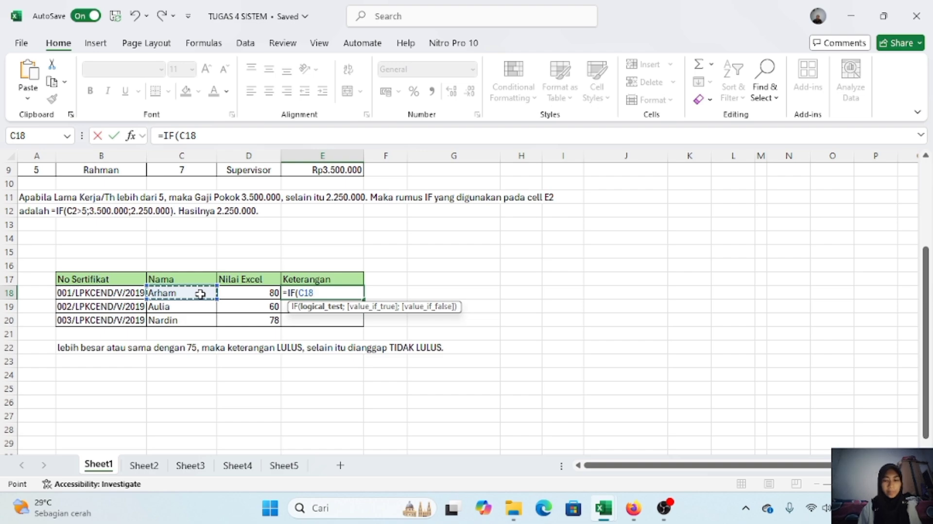
text(>=)
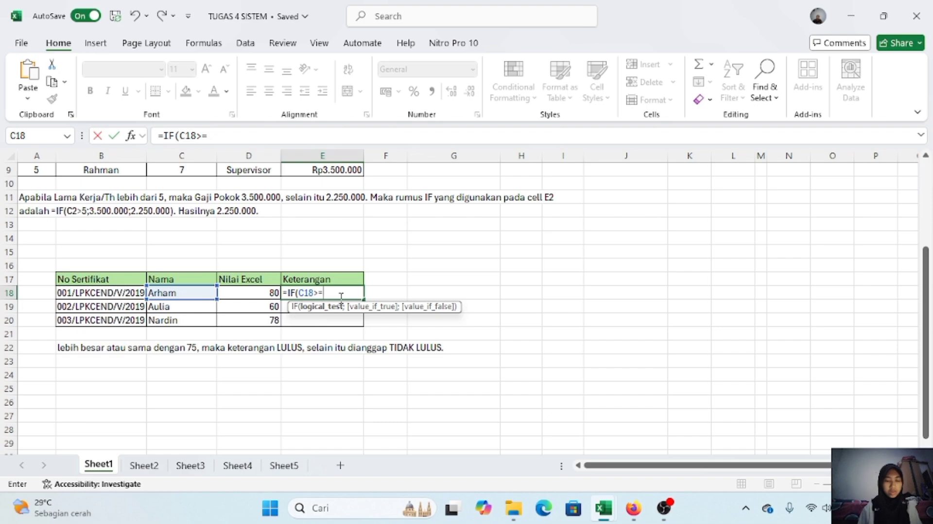
text(75;)
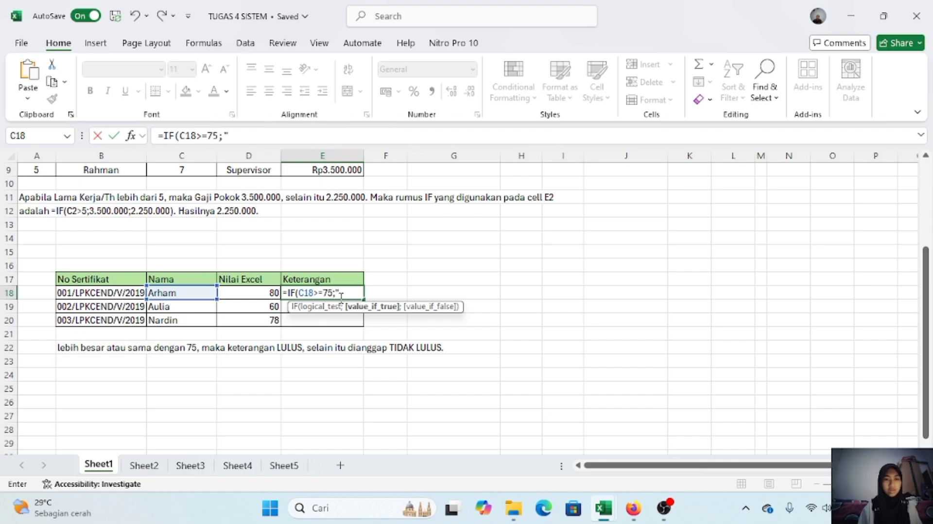
text("LULUS";)
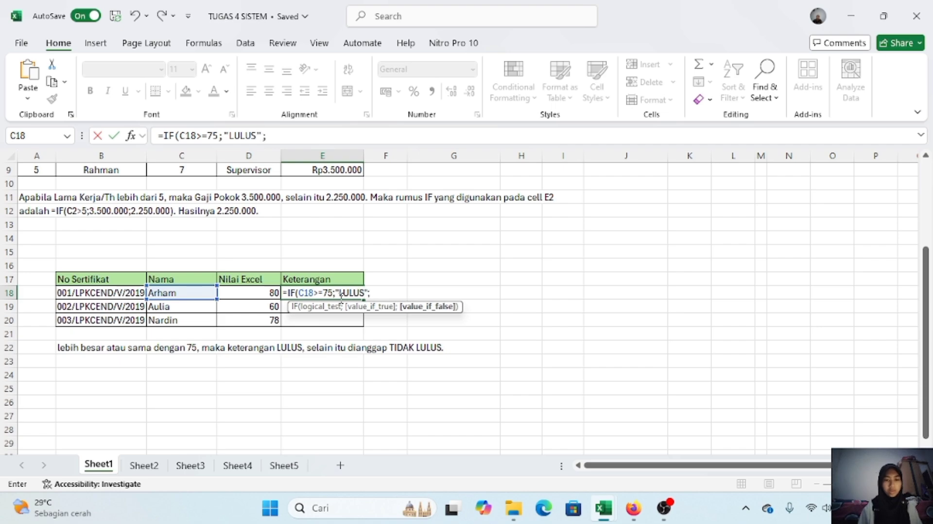
text("TI)
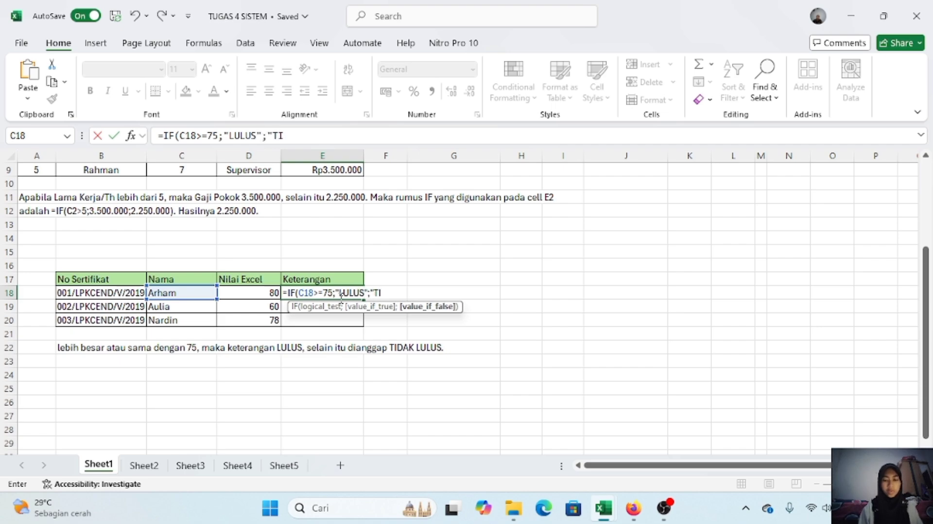
text(DAK LULUS)
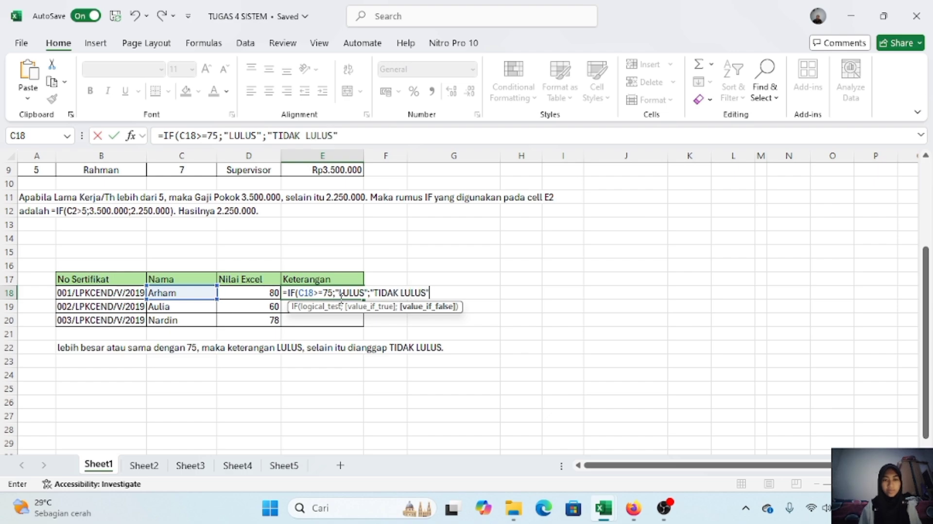
text("))
key(Return)
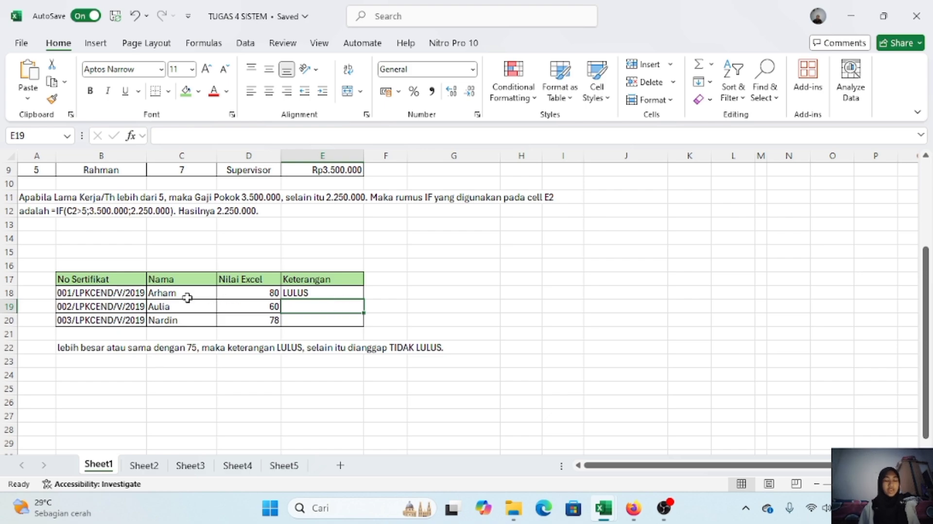
Step: Fill the E18 formula down to E20 in the Keterangan column
click(354, 292)
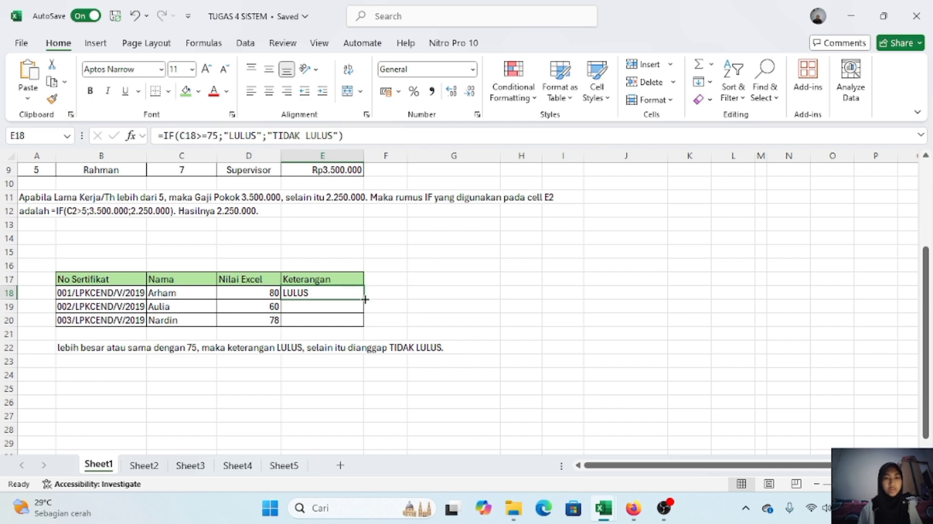
drag(363, 299, 364, 327)
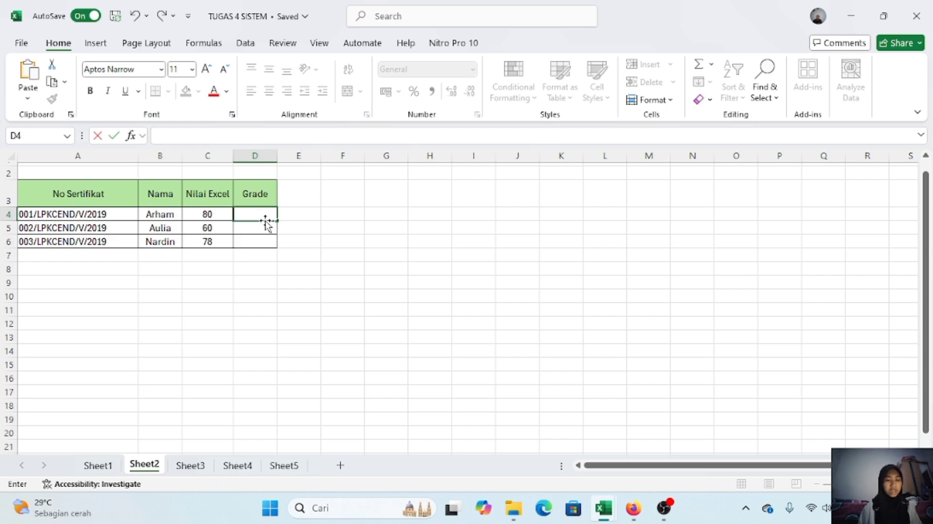
text(=)
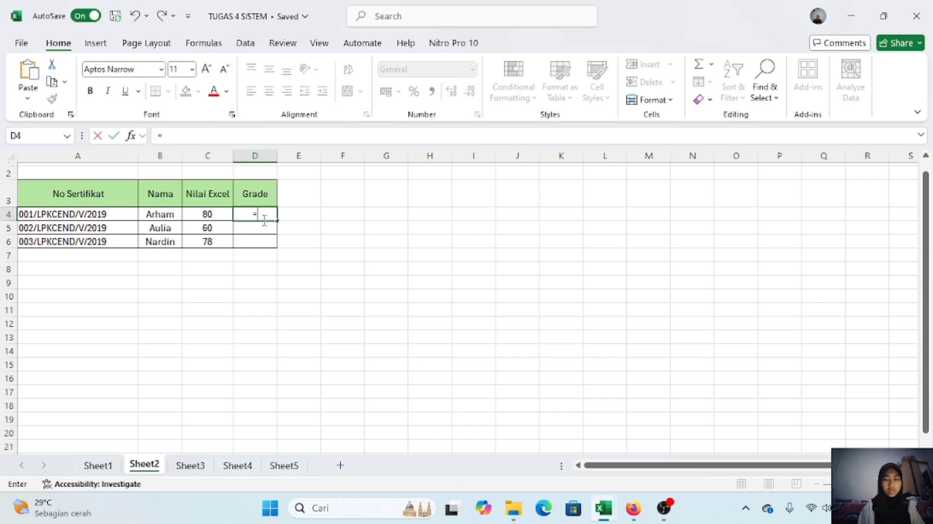
text(if()
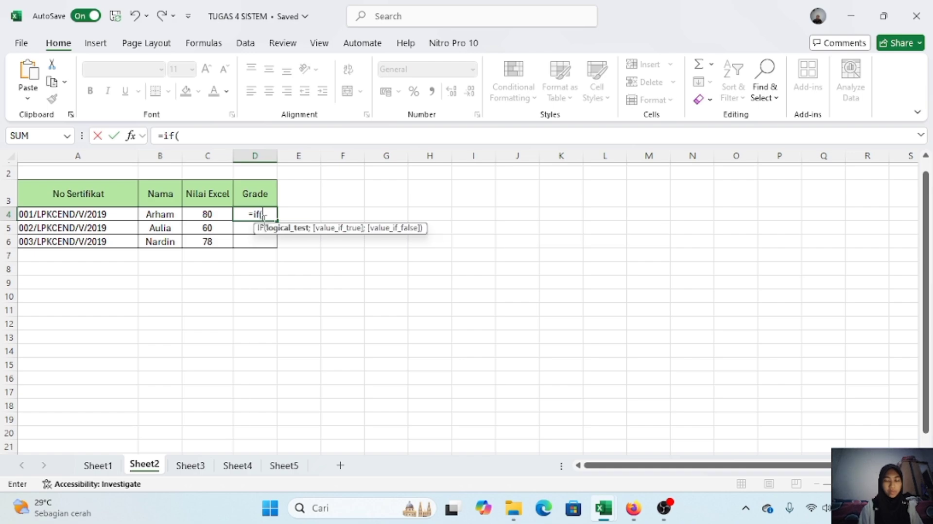
key(BackSpace)
key(BackSpace)
key(BackSpace)
key(BackSpace)
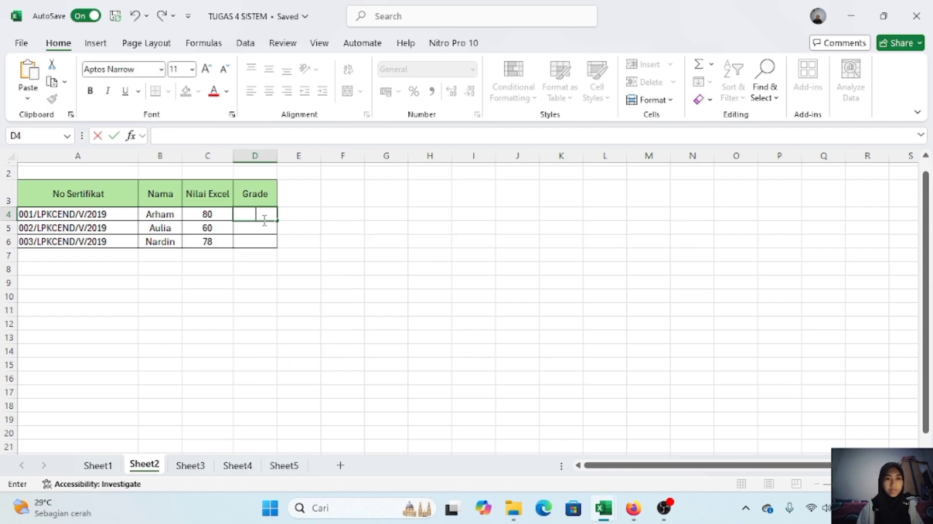
Step: Begin a nested IF formula in cell D4 of Sheet2's Grade column with =IF(C4>=90;"A";IF as its first condition
text(=)
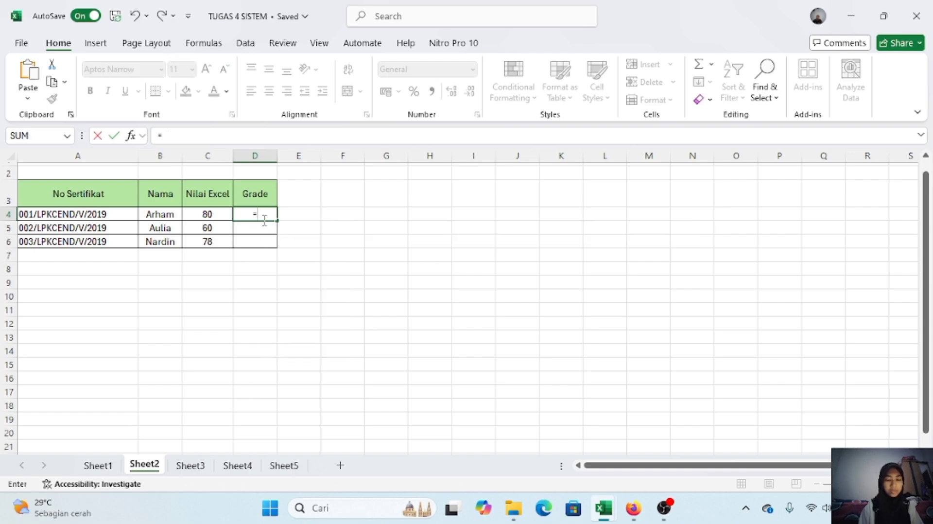
text(I)
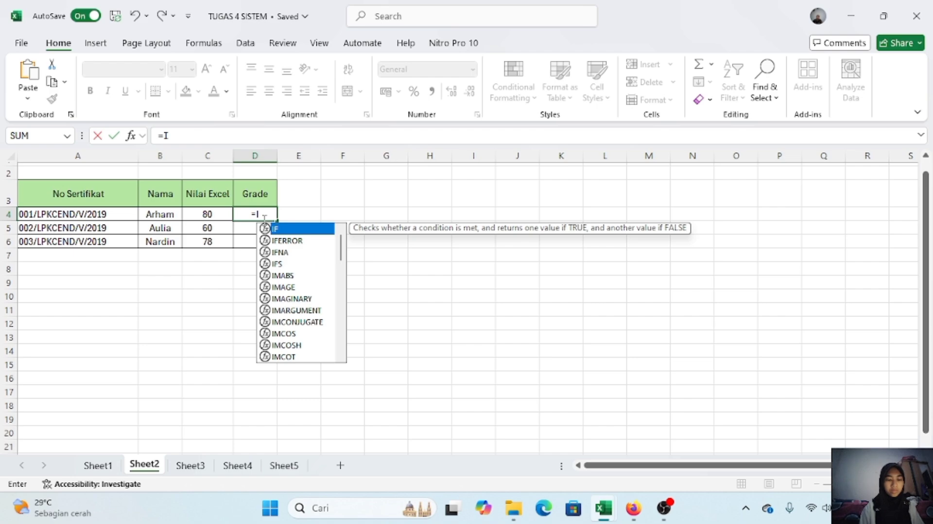
text(F()
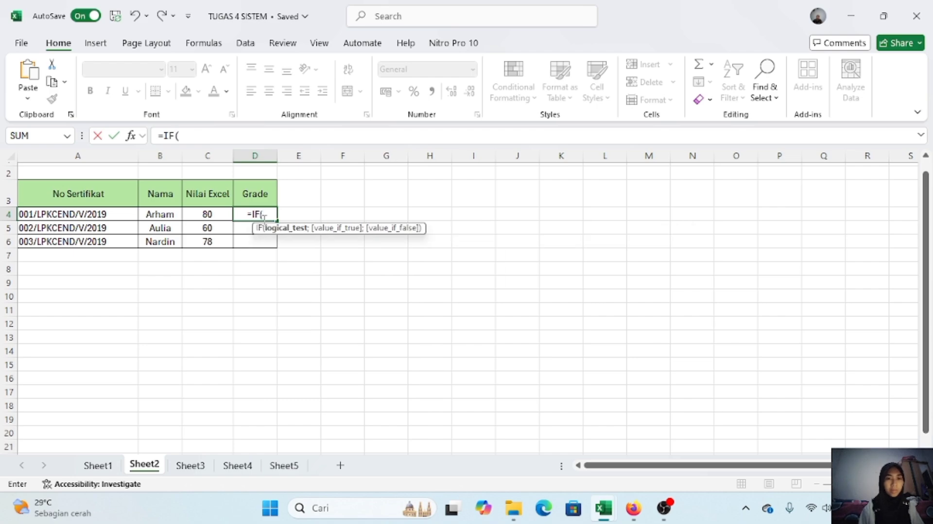
click(165, 214)
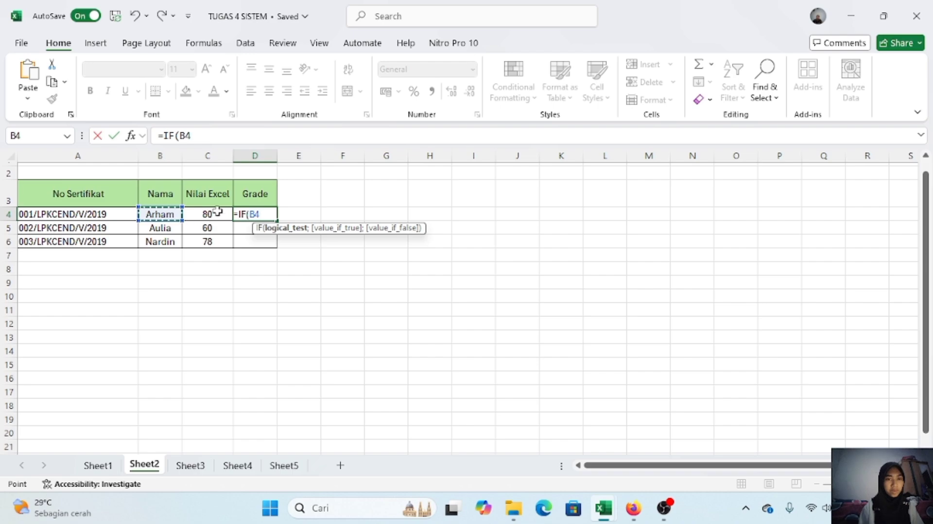
click(217, 211)
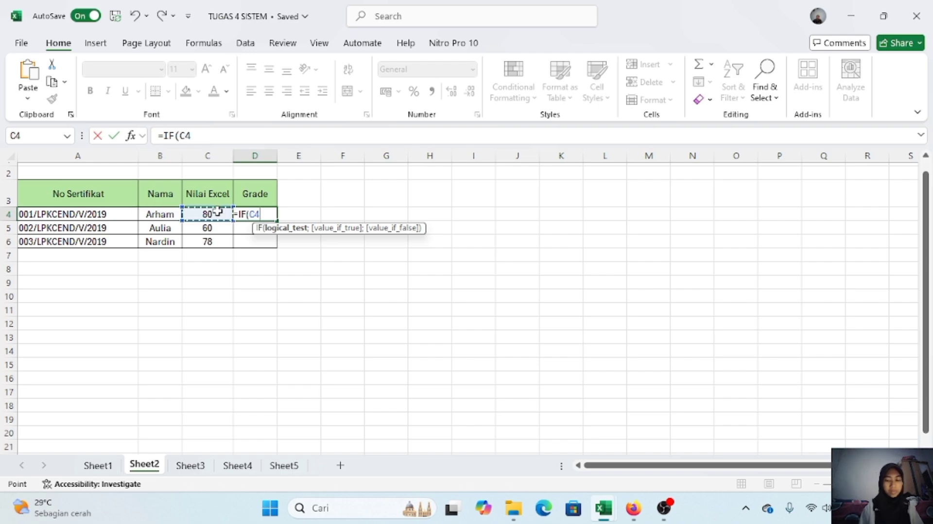
text(>)
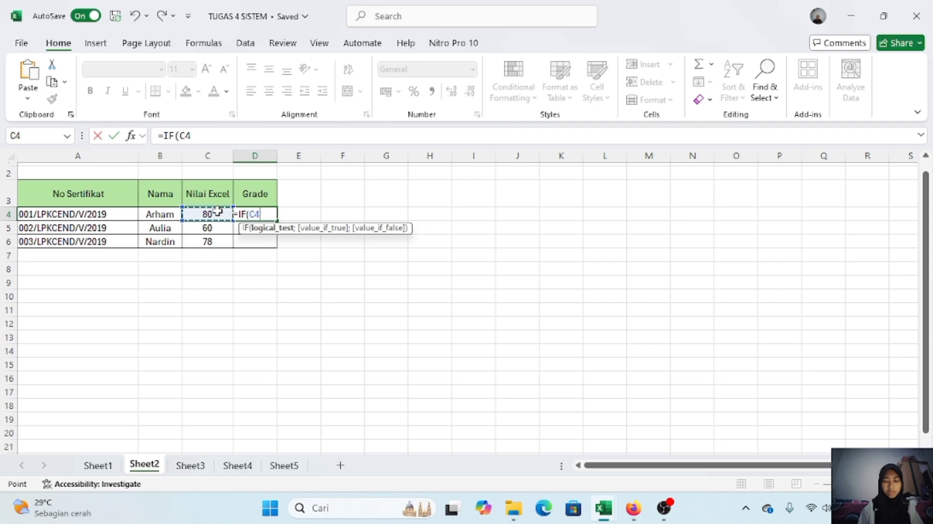
text(=)
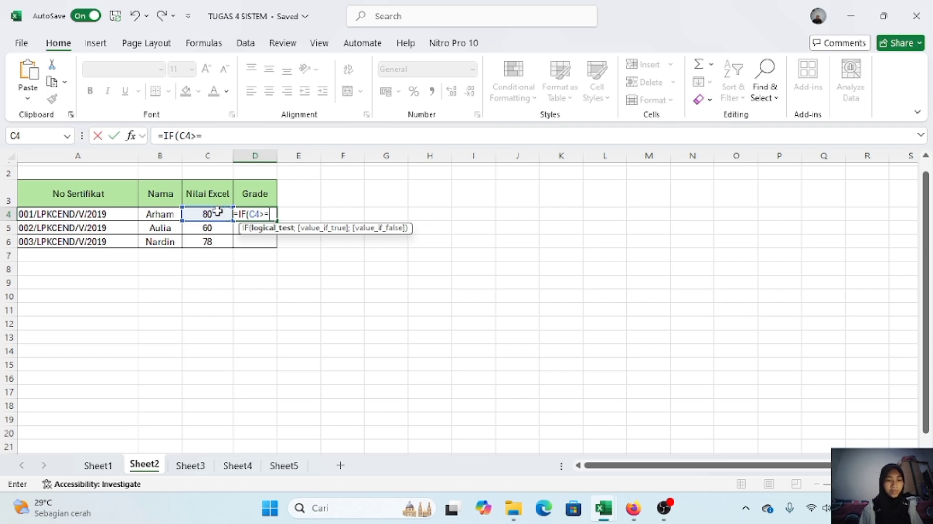
text(90)
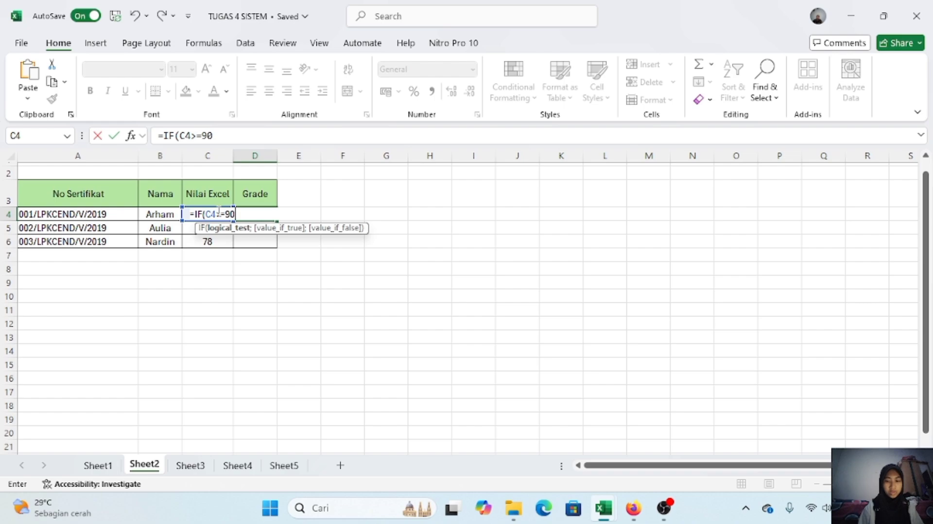
text(;")
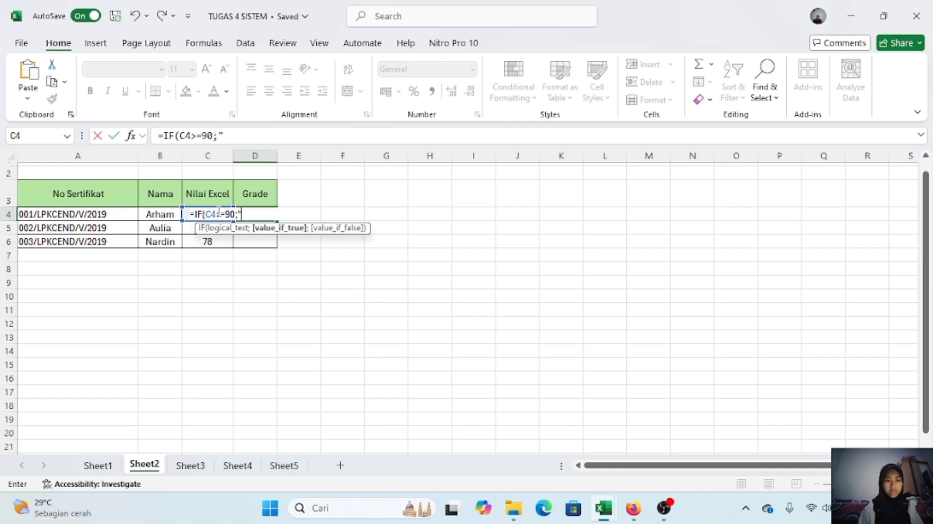
text(A";)
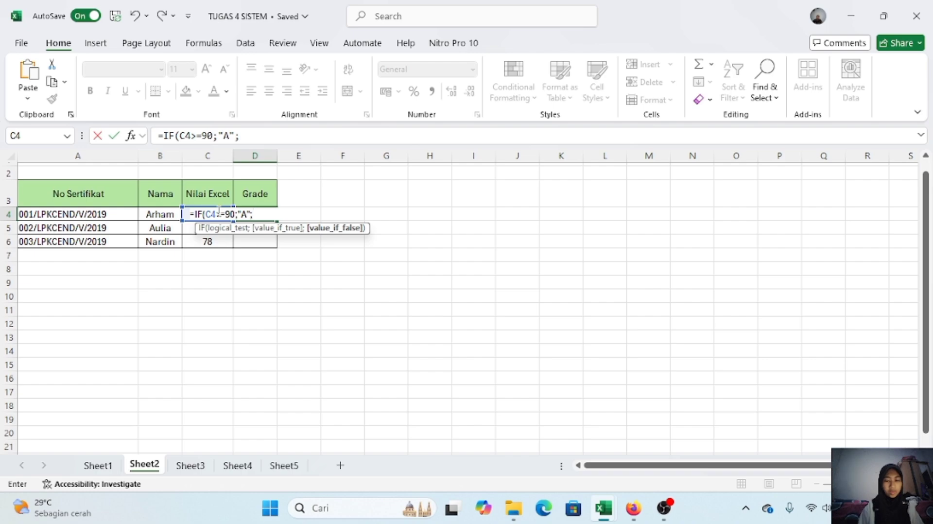
text(IF()
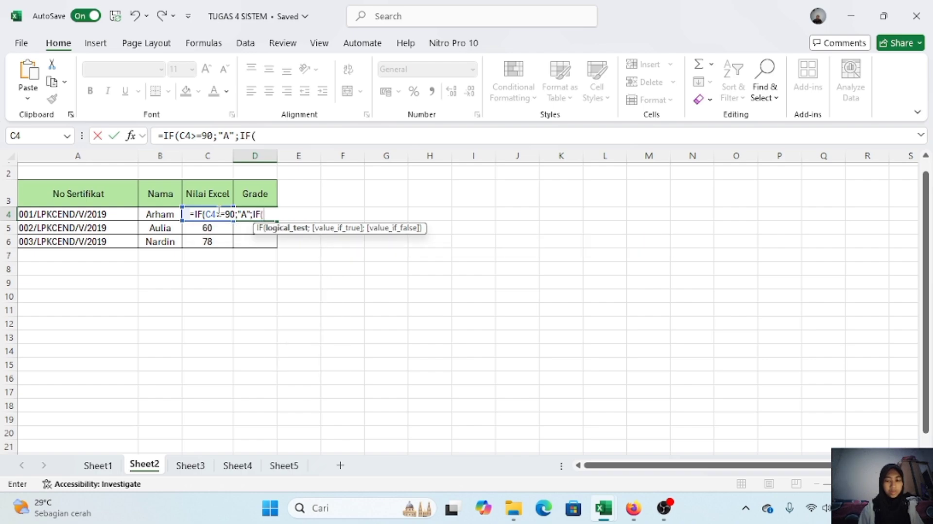
Step: Widen the Grade column D on Sheet2 to make room for the long formula
key(BackSpace)
click(277, 156)
drag(277, 156, 322, 165)
Step: Extend the D4 formula with a second condition, IF(C4>=76;"B";, followed by another nested IF
double_click(311, 224)
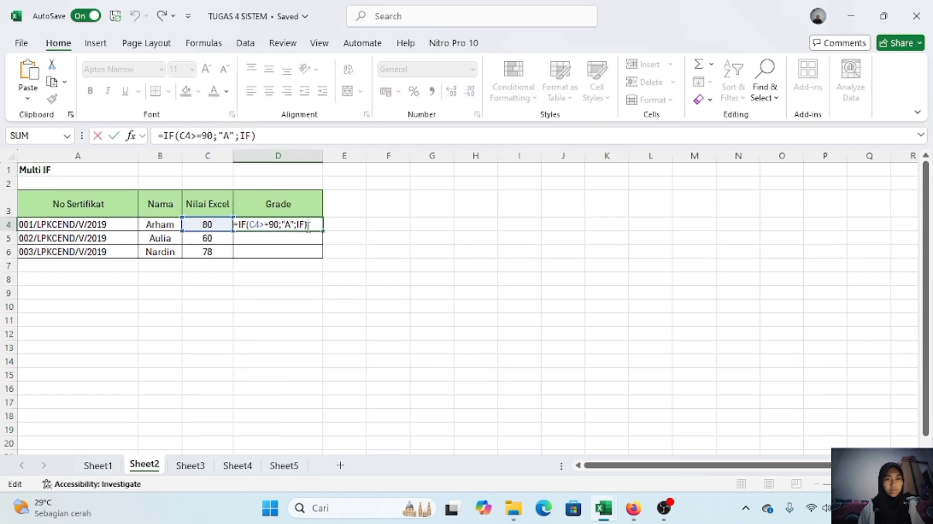
click(218, 224)
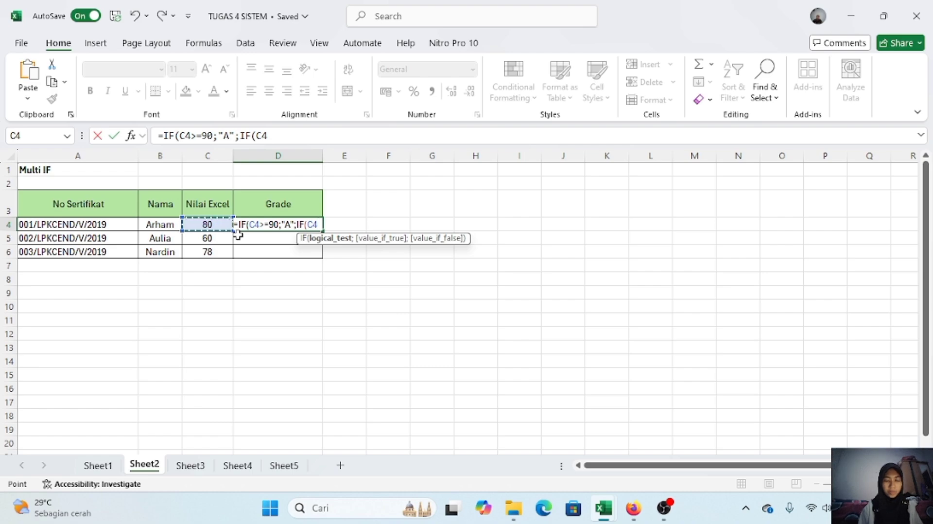
text(>)
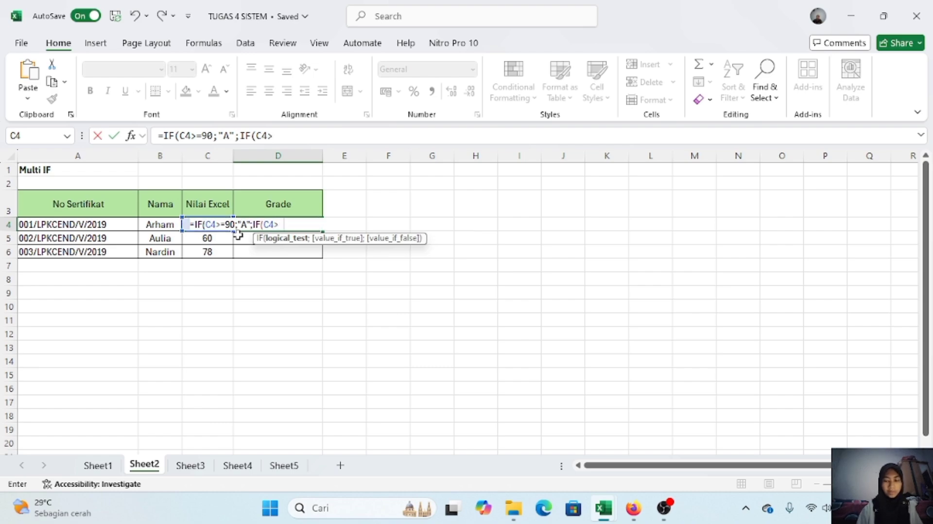
text(=)
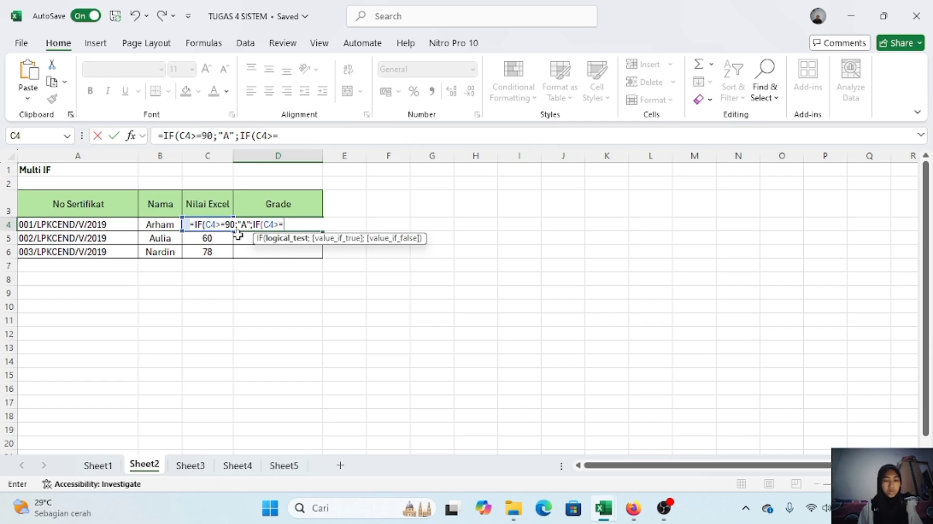
text(76)
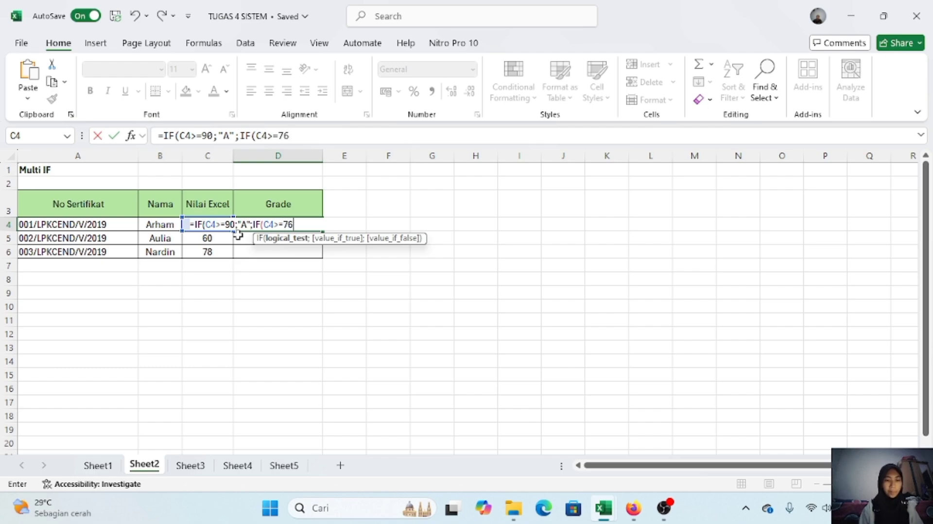
text(;)
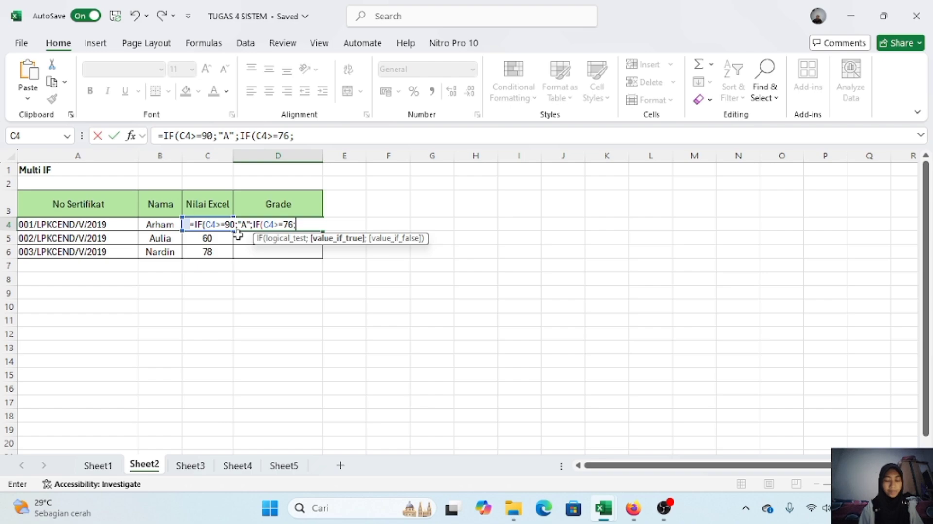
text("B";IF)
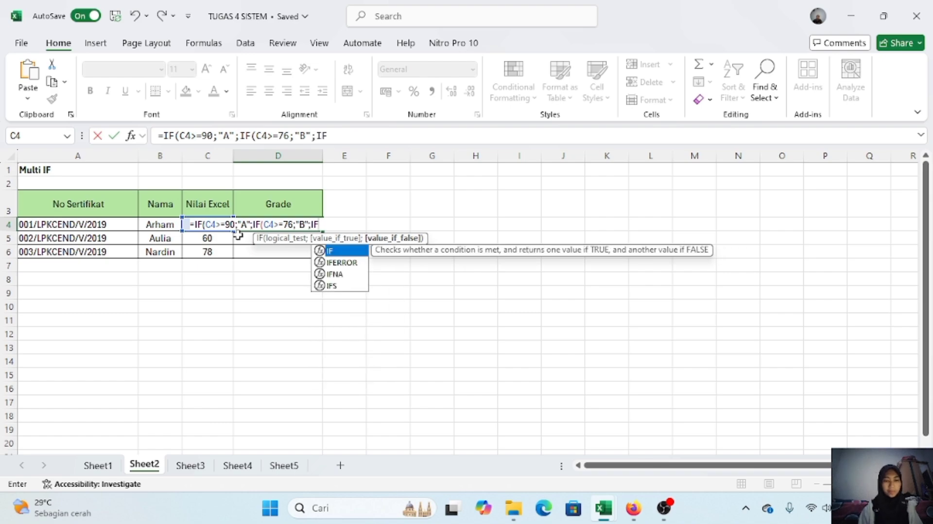
Step: Complete the nested IF in D4 with a third condition returning "C", otherwise "D", and close all three brackets
text(()
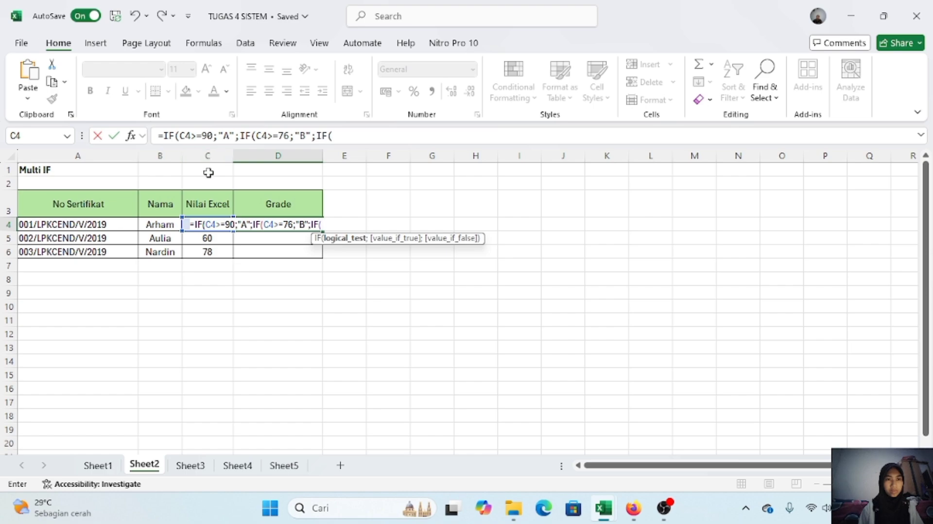
text(C2)
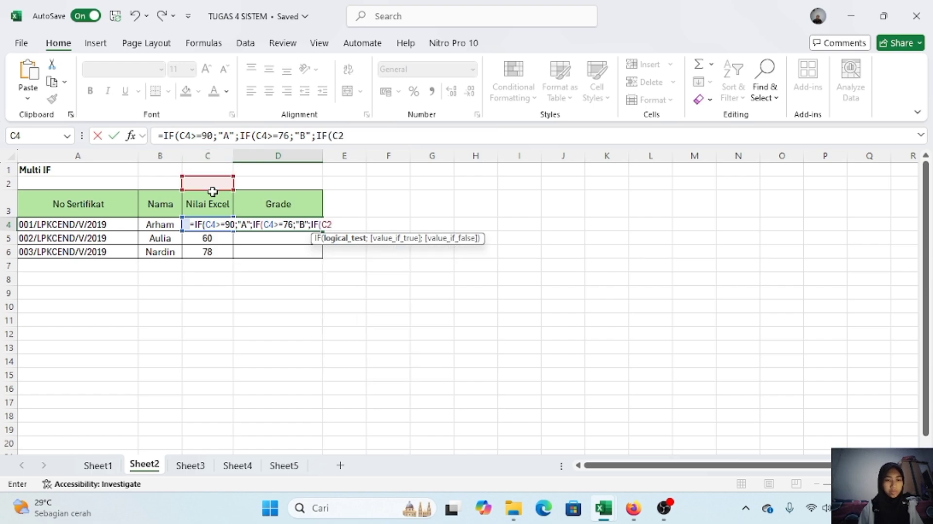
text(>)
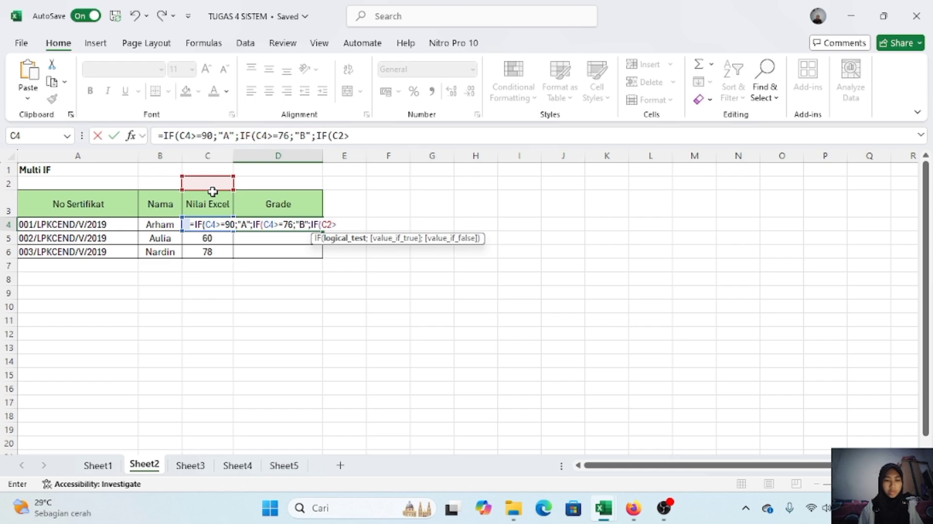
text(=)
text(6)
text(-)
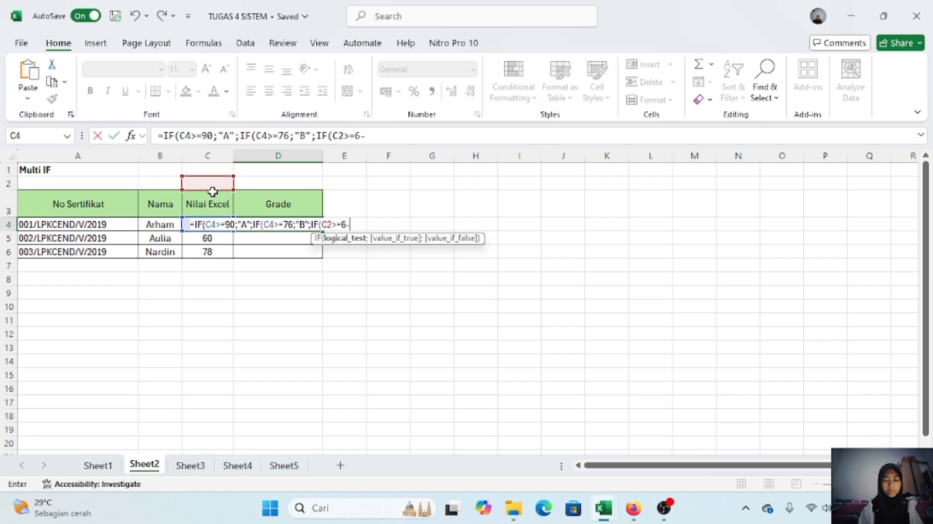
text(;"C")
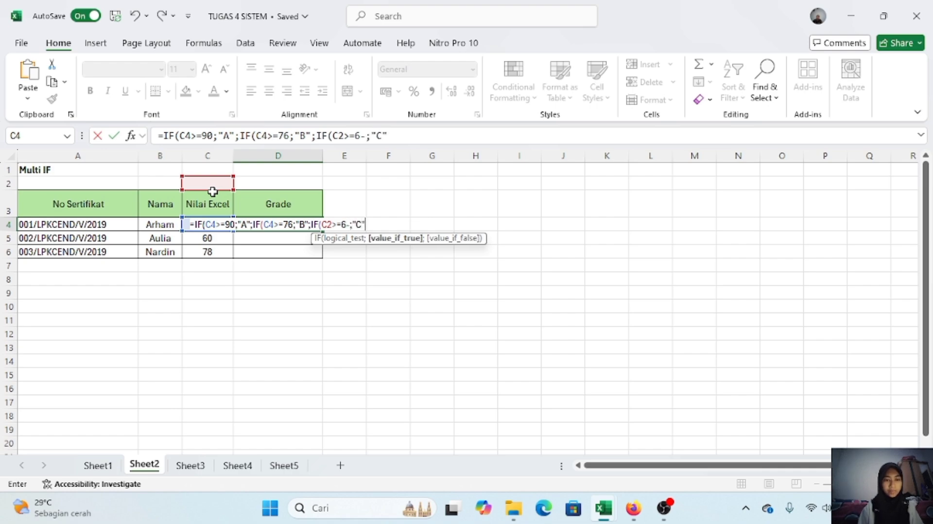
text(:)
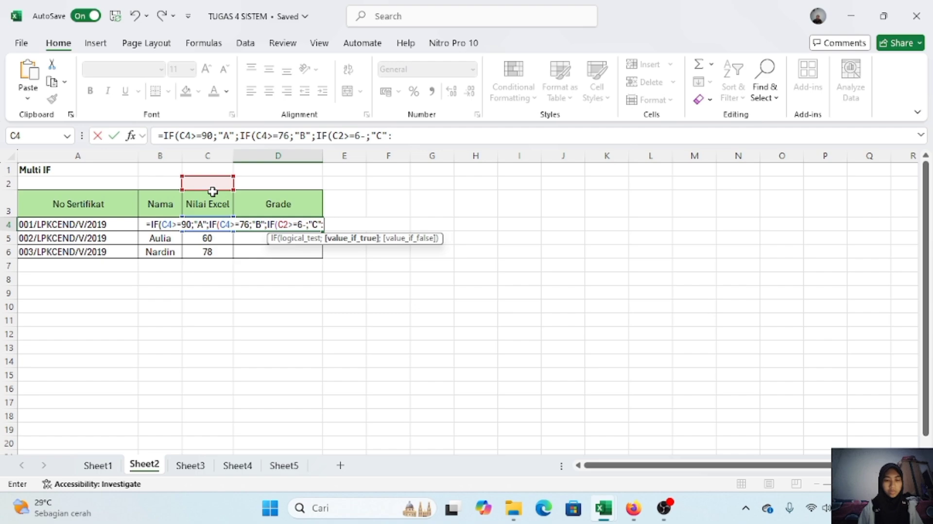
key(BackSpace)
text(;)
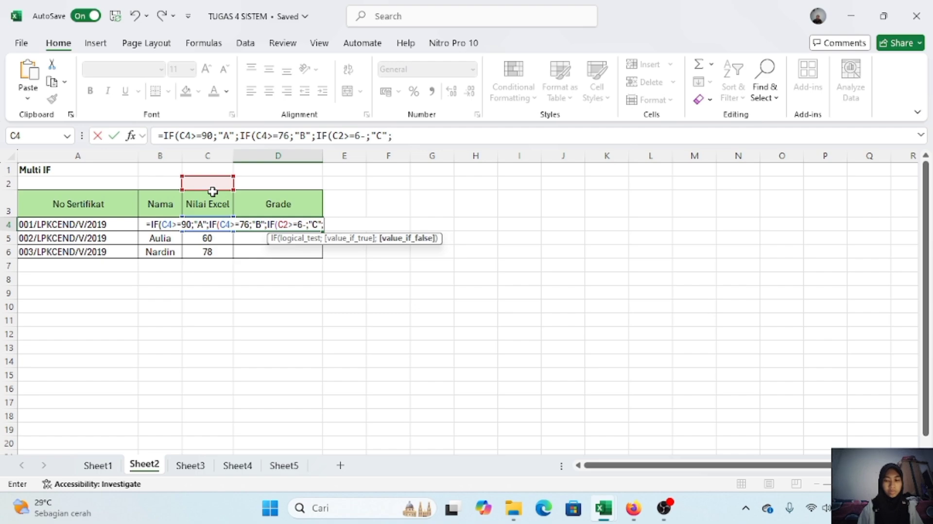
text("D")))
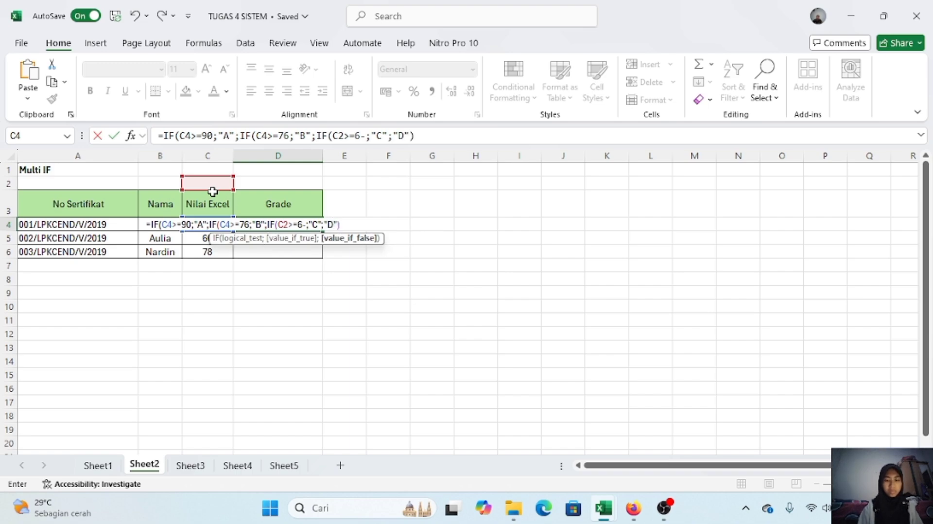
text())
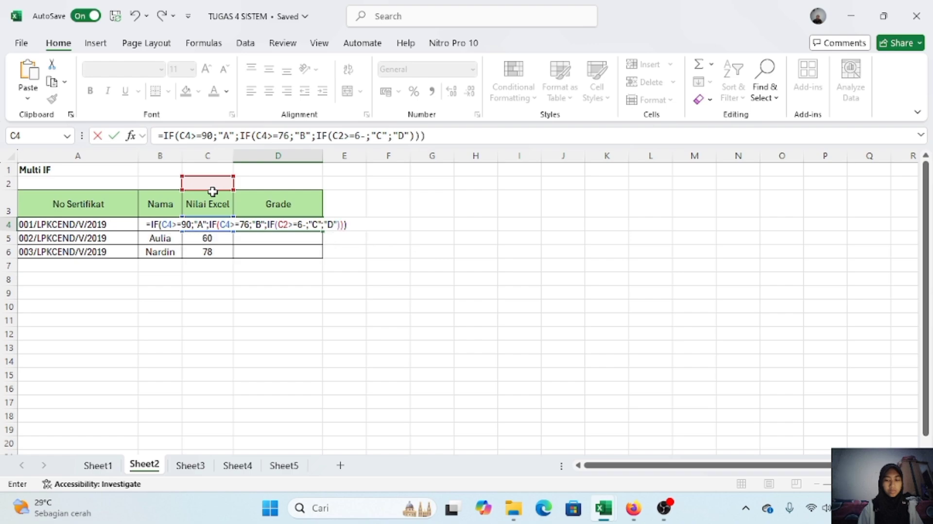
Step: Correct the third condition in D4 to C4>=60 and commit =IF(C4>=90;"A";IF(C4>=76;"B";IF(C4>=60;"C";"D")))
key(Return)
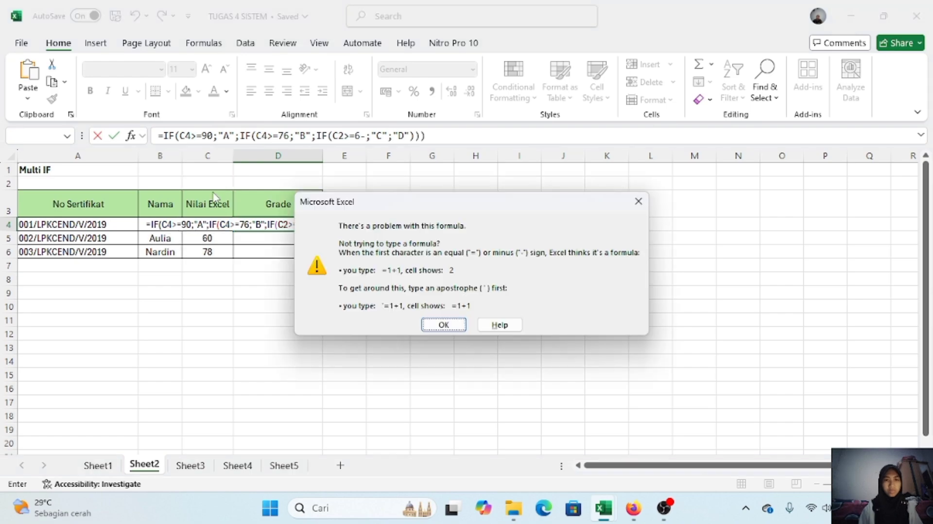
click(642, 203)
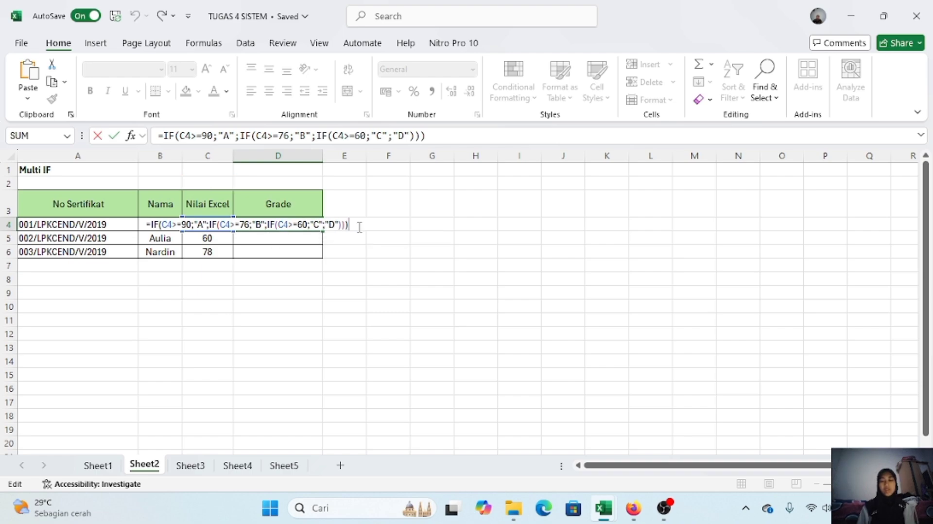
key(Return)
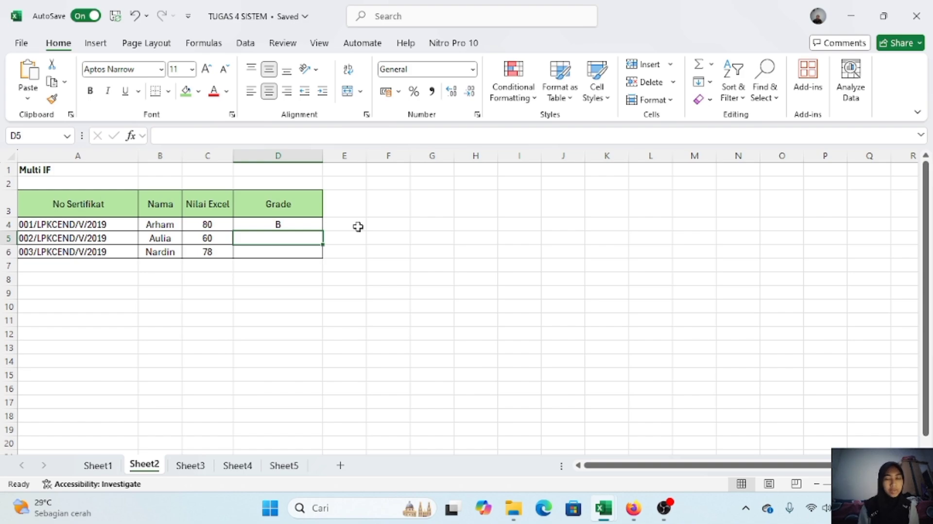
Step: Copy the Grade formula from D4 down through D6 on Sheet2
click(311, 225)
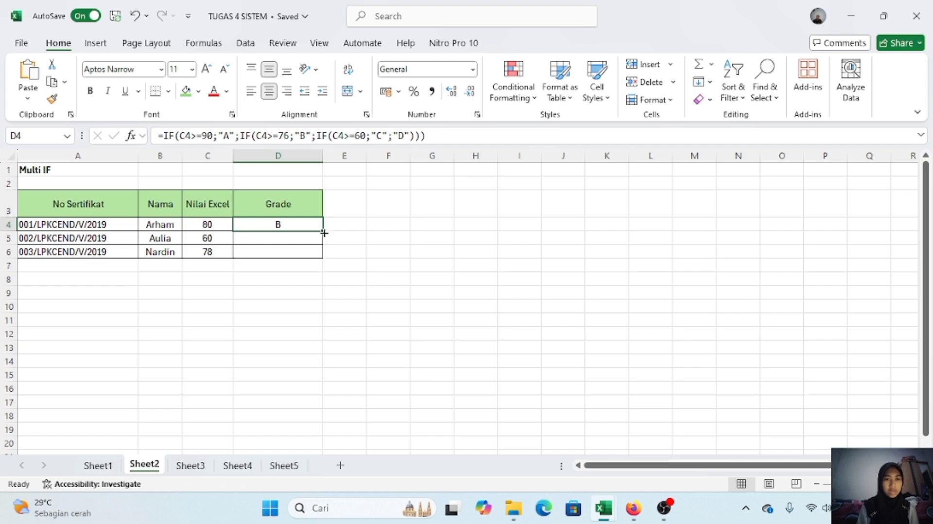
drag(324, 234, 321, 258)
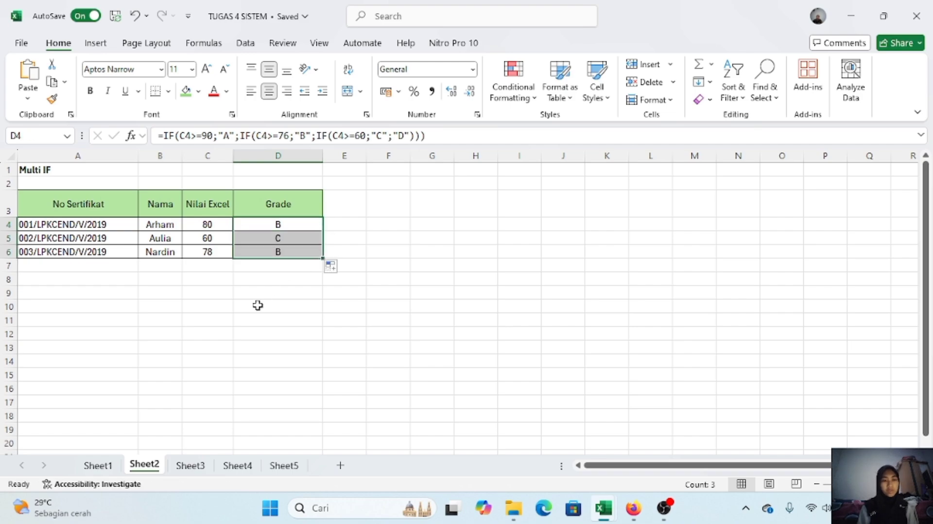
Step: On Sheet3, start the Keterangan formula in E3 with =IF(AND(C3>70; as the first condition
click(190, 466)
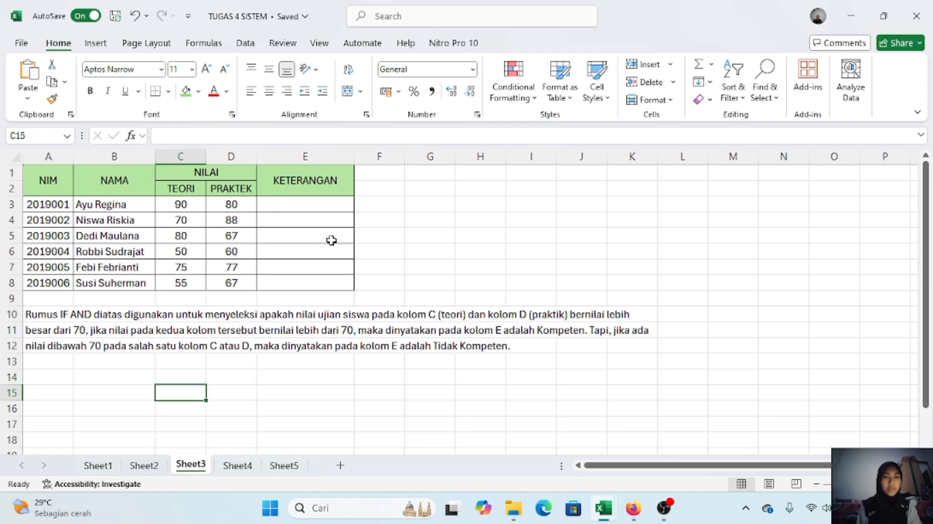
click(316, 203)
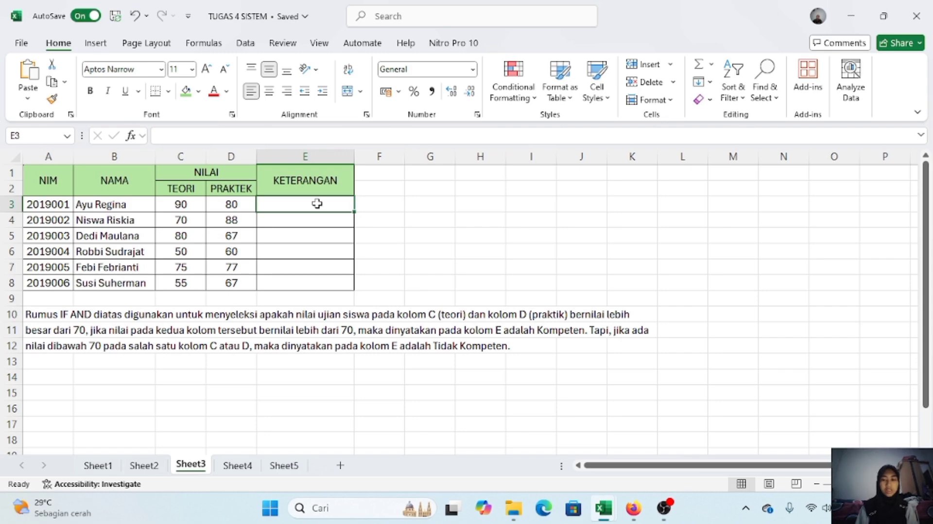
text(=IF)
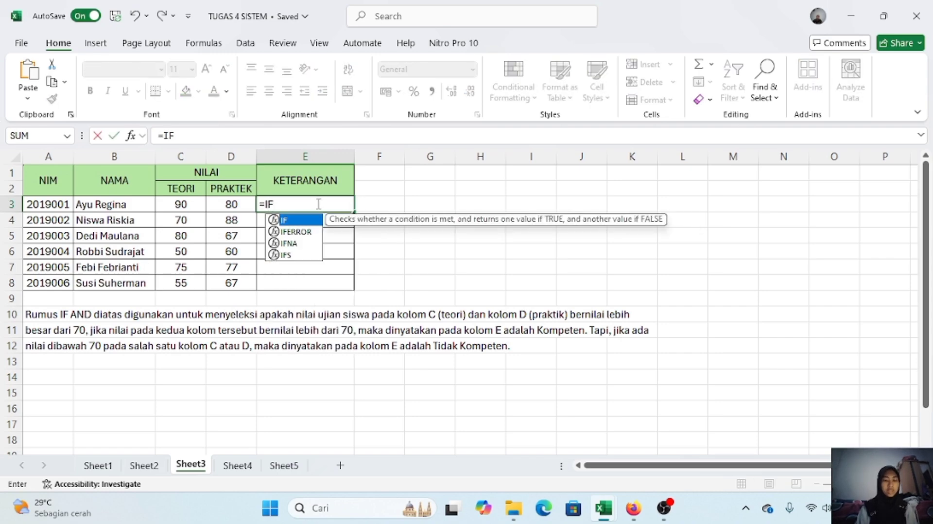
text((AND()
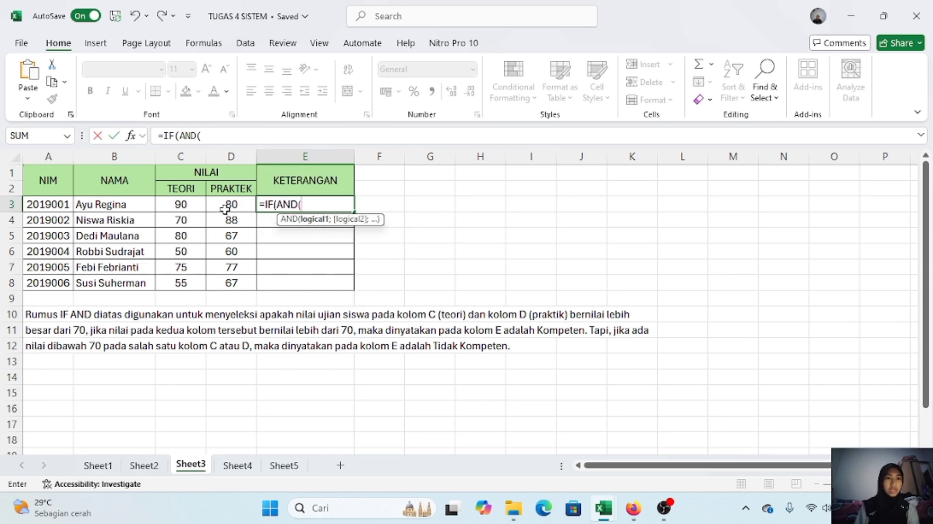
click(190, 206)
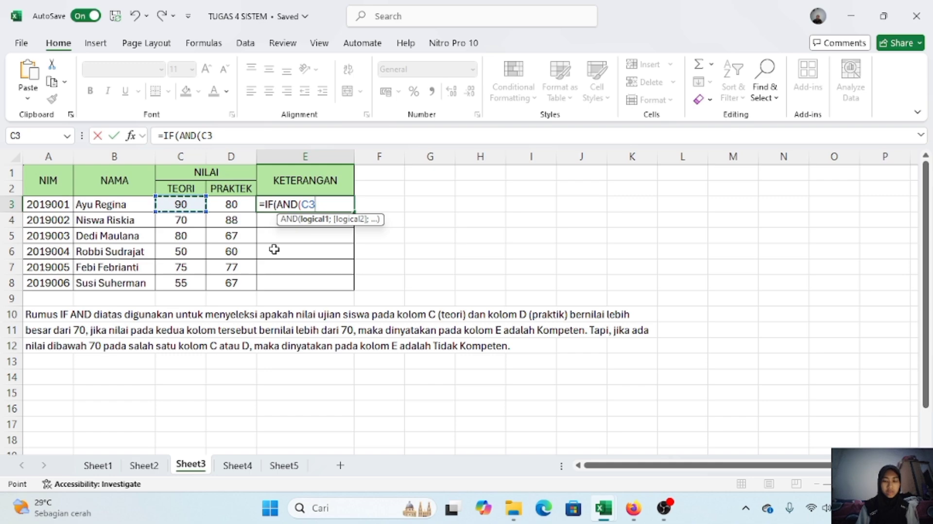
text(>)
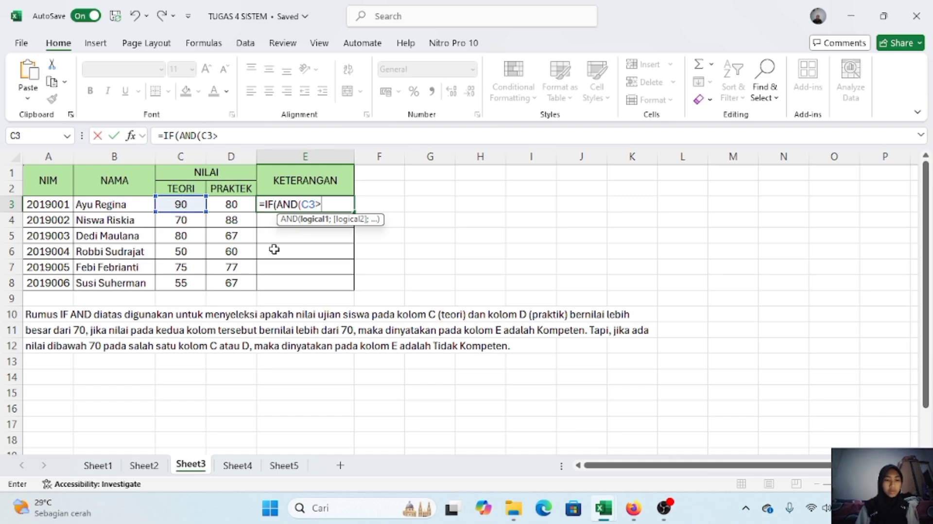
text(67)
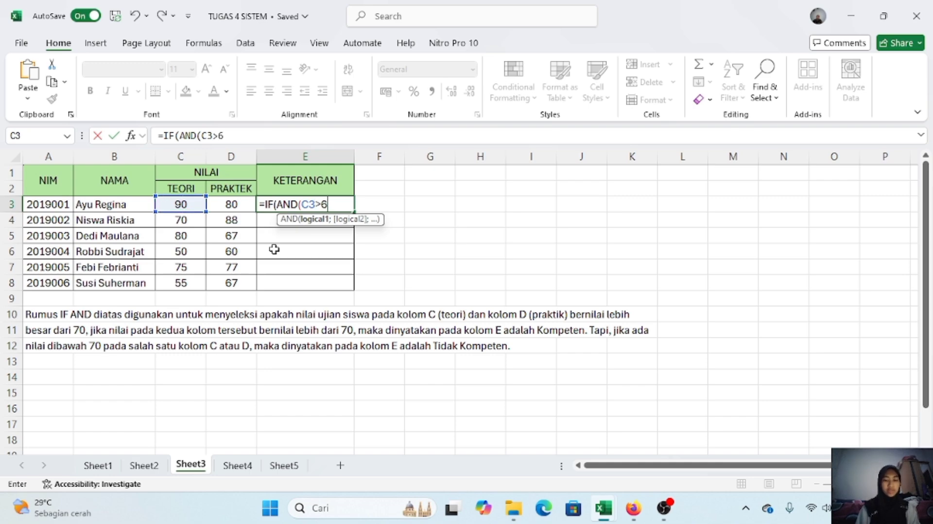
key(BackSpace)
key(BackSpace)
text(70)
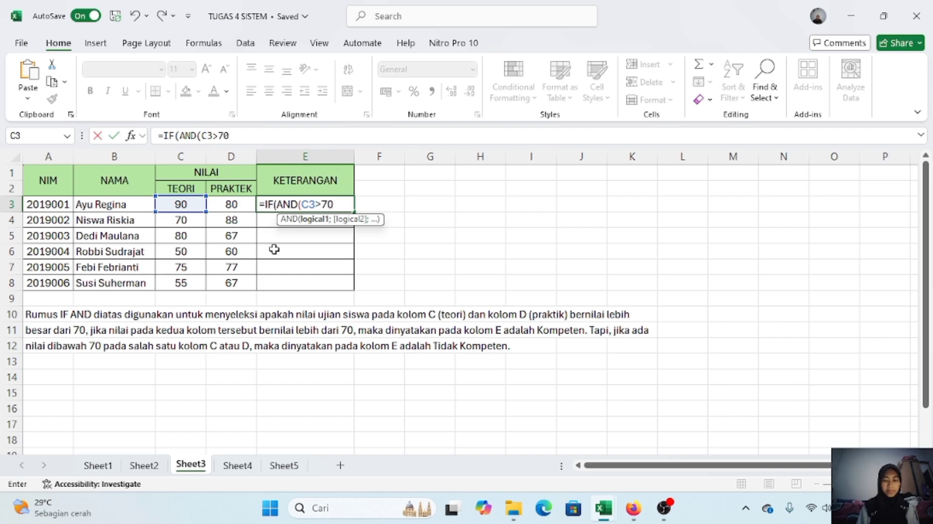
text(;)
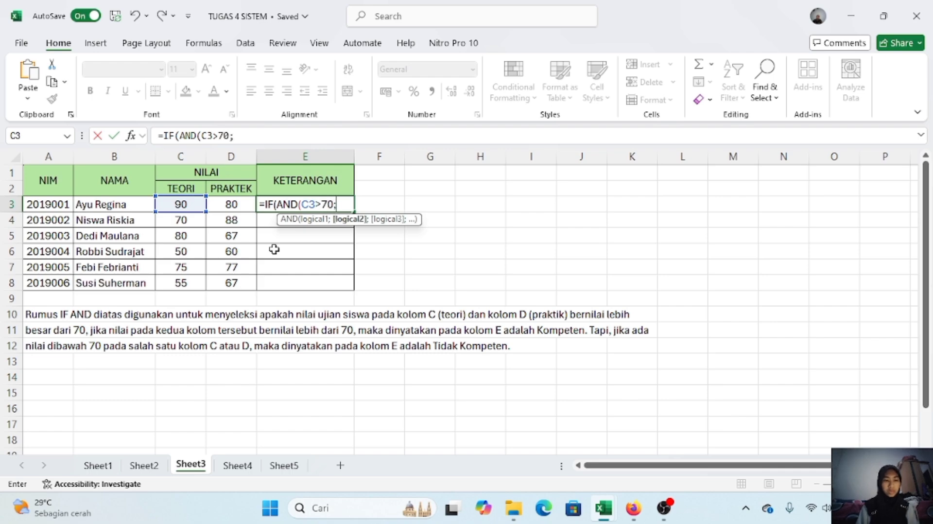
Step: Extend the E3 formula with D3;70, close the AND bracket, and enter "KOMPETEN" as the true result
click(235, 208)
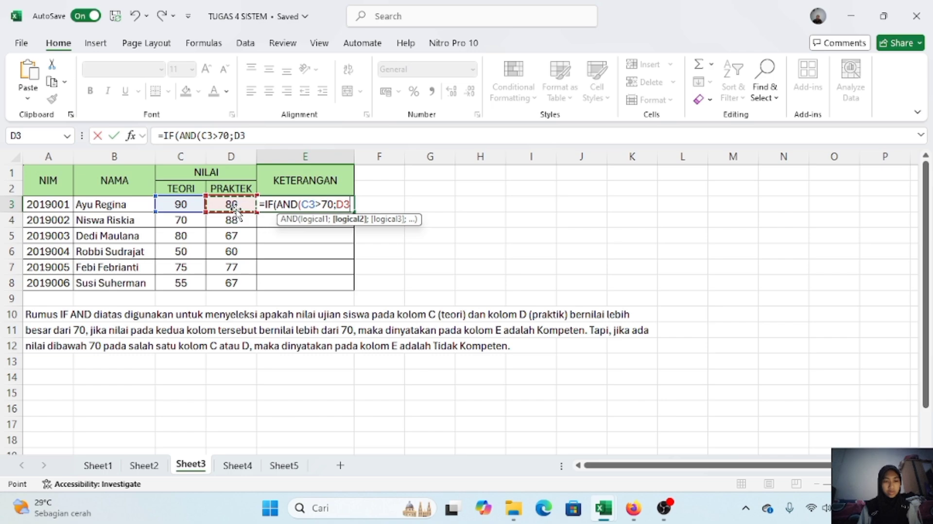
text(;70)
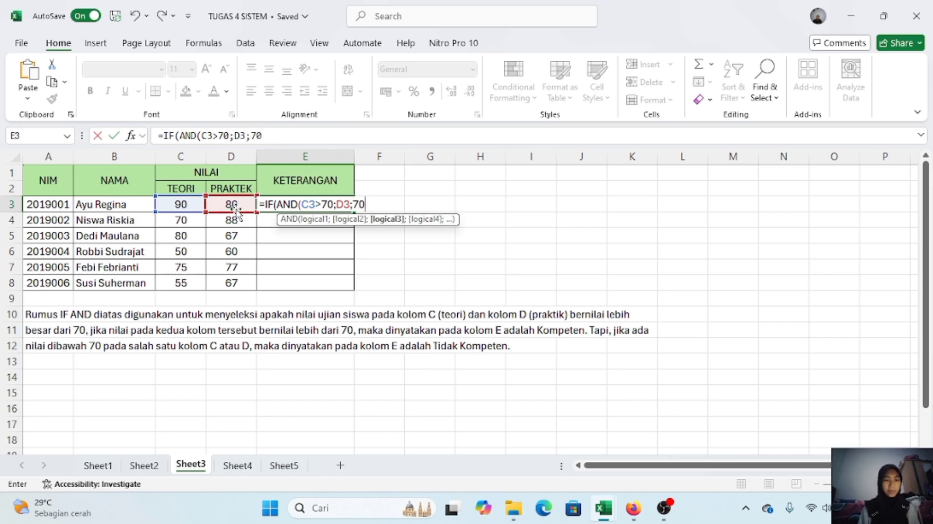
text();)
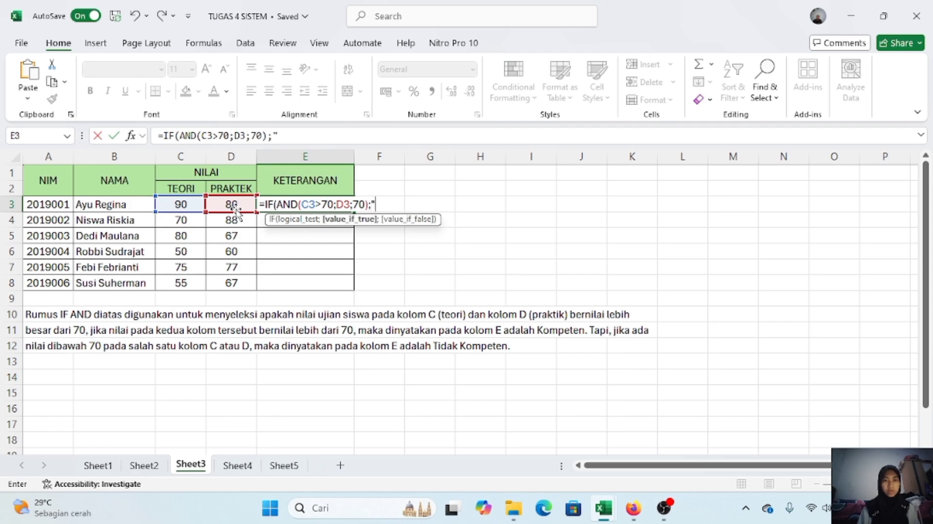
text("KOMPETE)
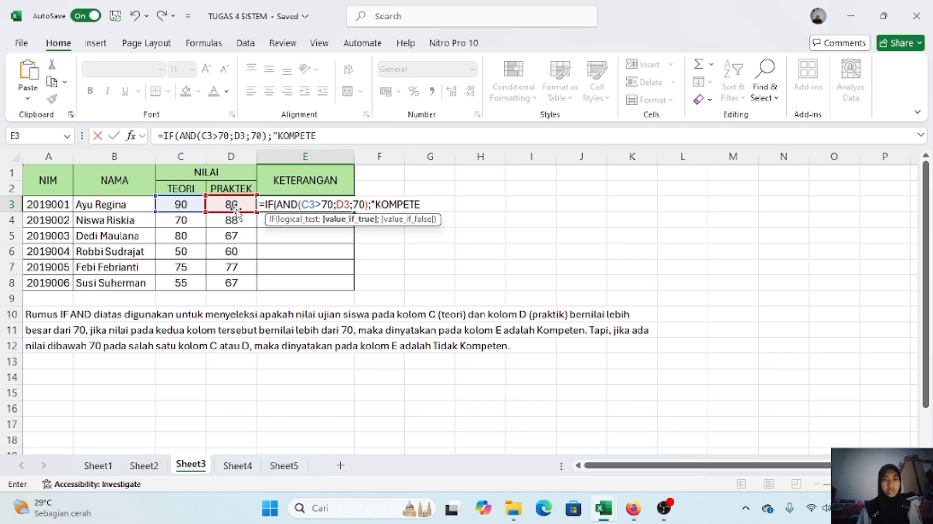
text(N)
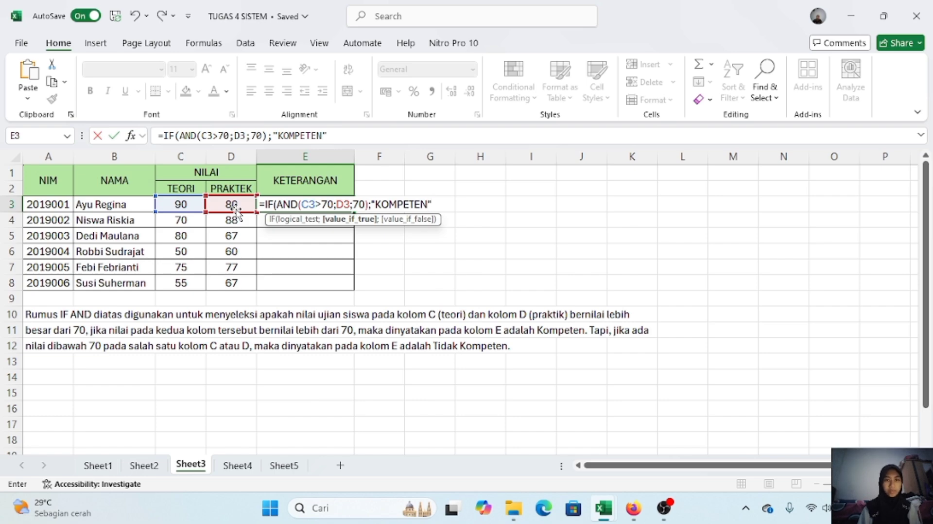
text(";)
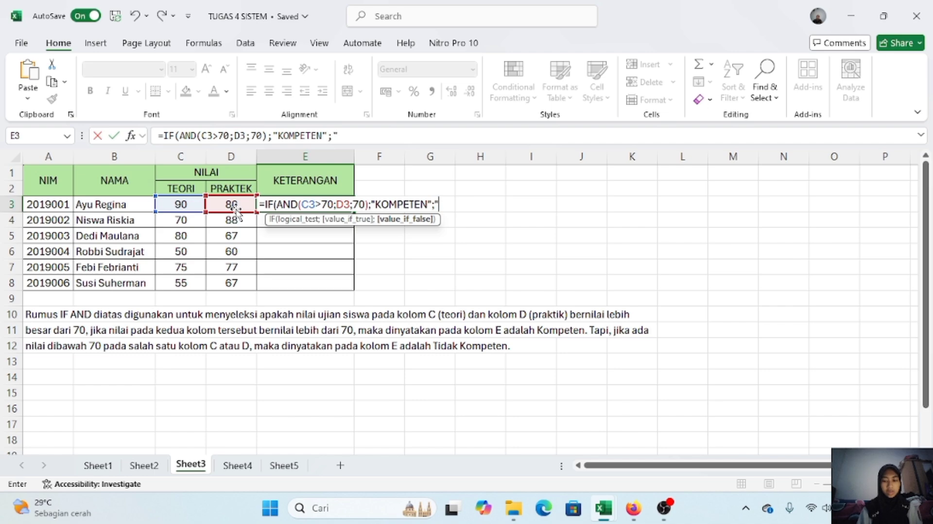
Step: Complete the E3 formula with "TIDAK KOMPETEN" as the false result, close the IF bracket, and commit it
text(AK)
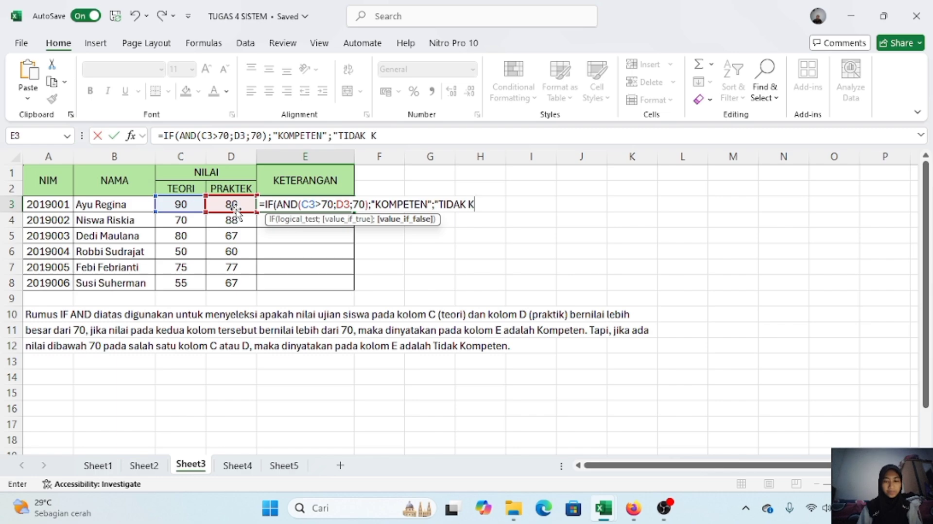
text(KOMPE)
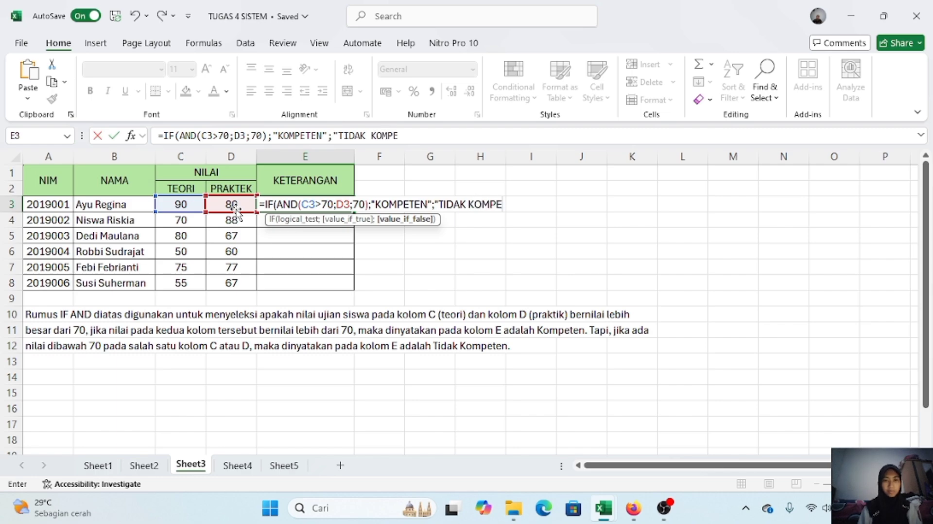
text(TEN)
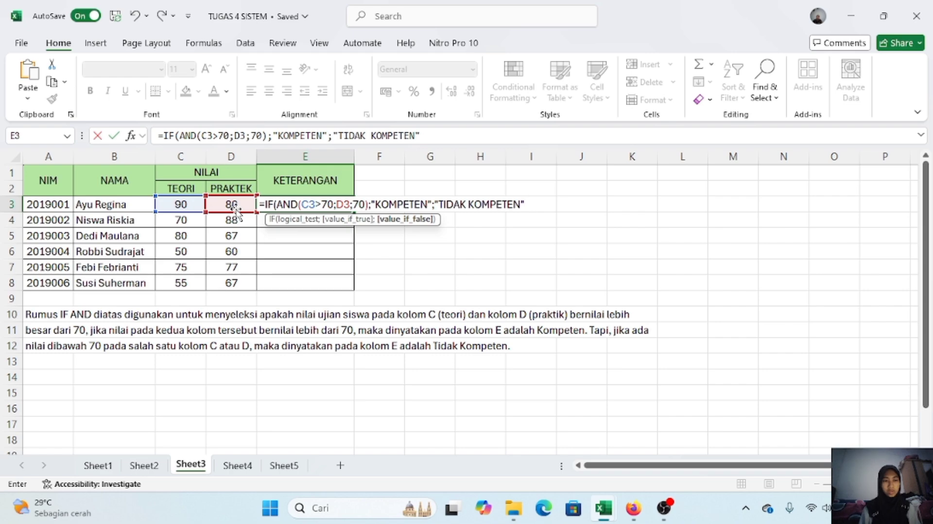
text(")
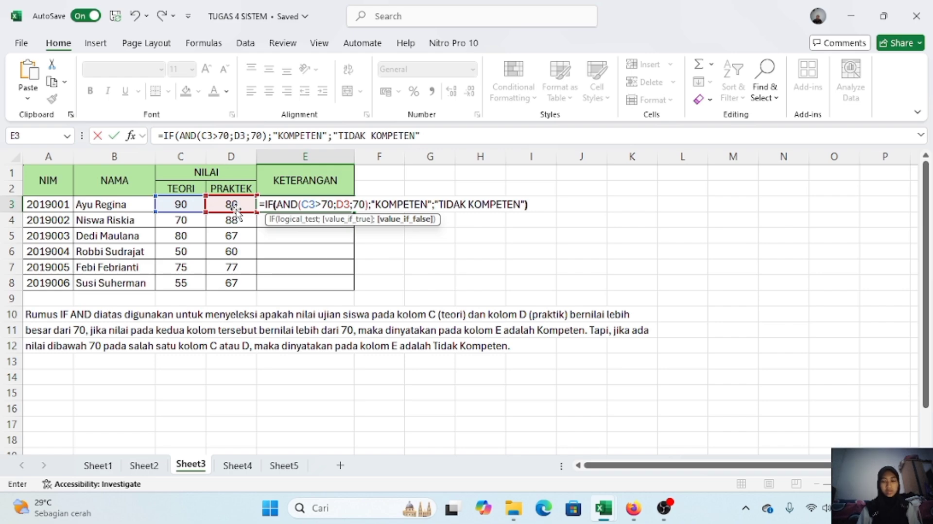
text())
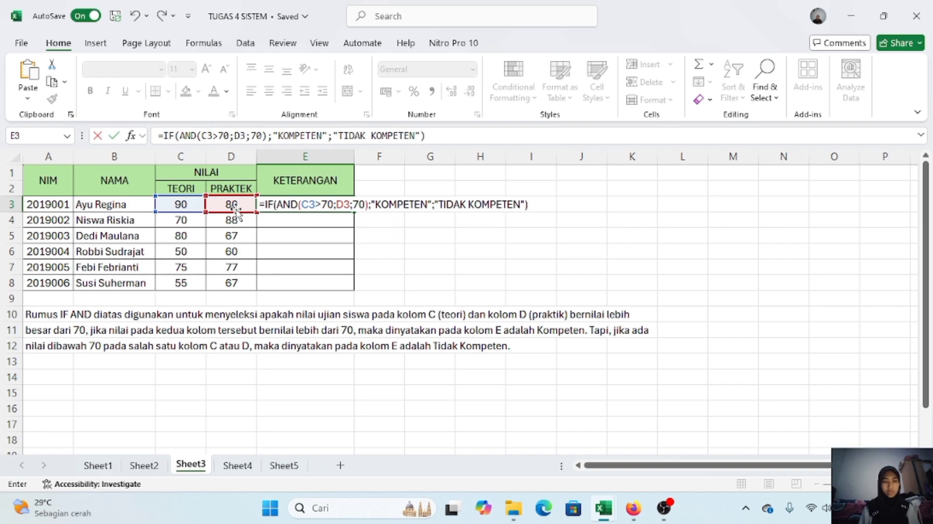
key(Return)
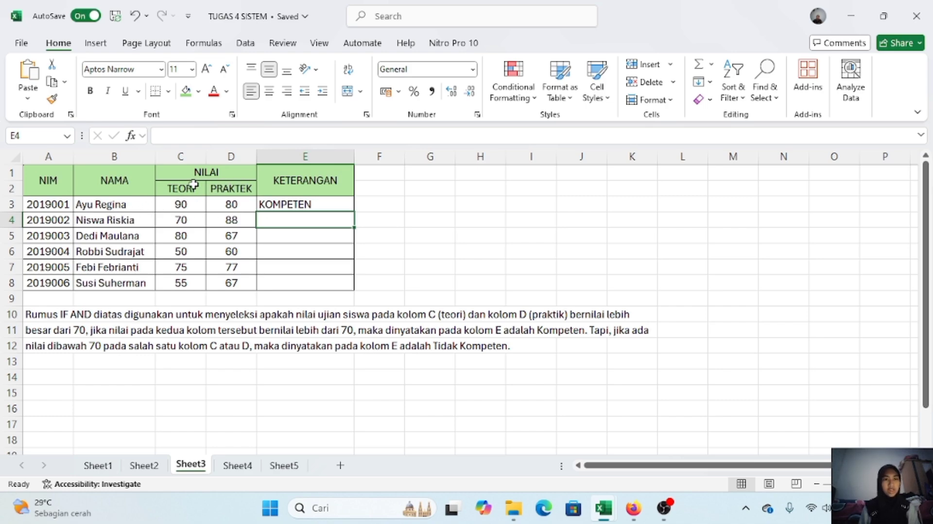
Step: Copy the Keterangan formula from E3 down through E8 and deselect the filled range
click(326, 204)
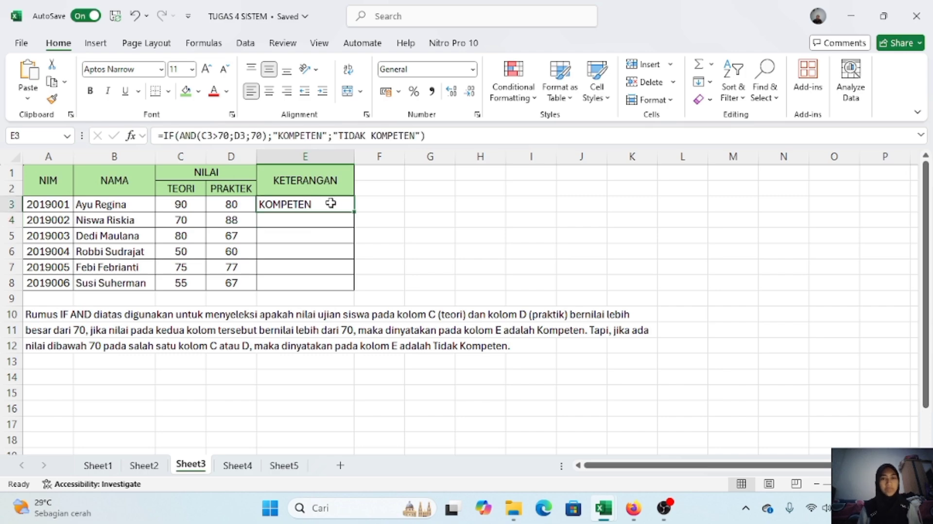
drag(354, 211, 352, 293)
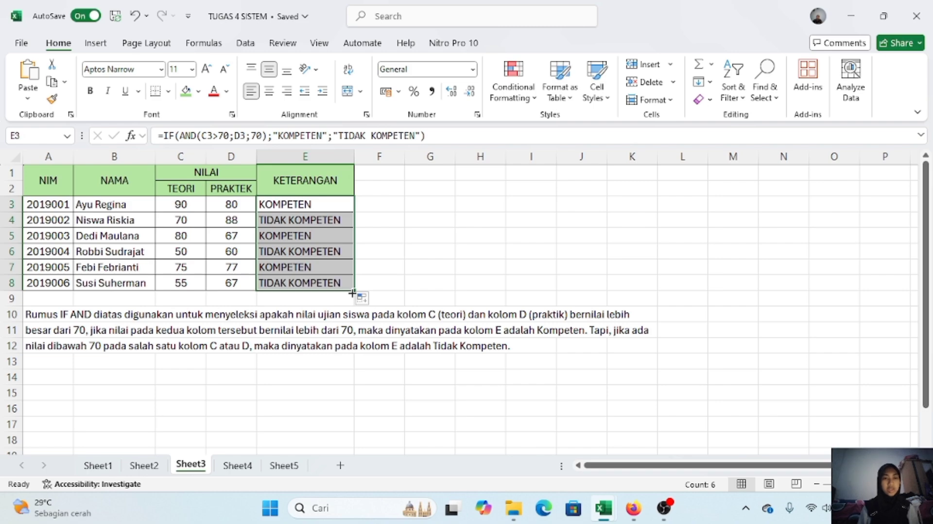
click(395, 265)
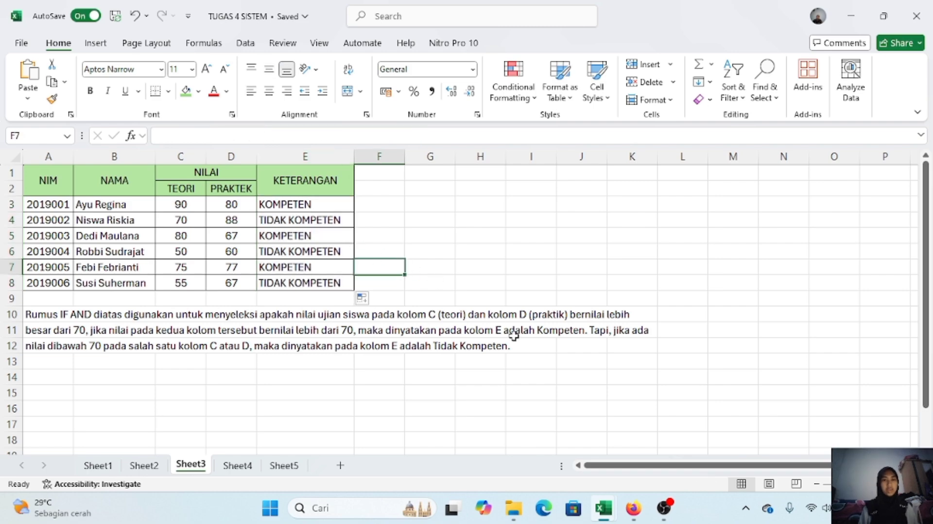
Step: Switch to Sheet4 and widen the Hasil column E to make room for the formula
key(ctrl+Page_Down)
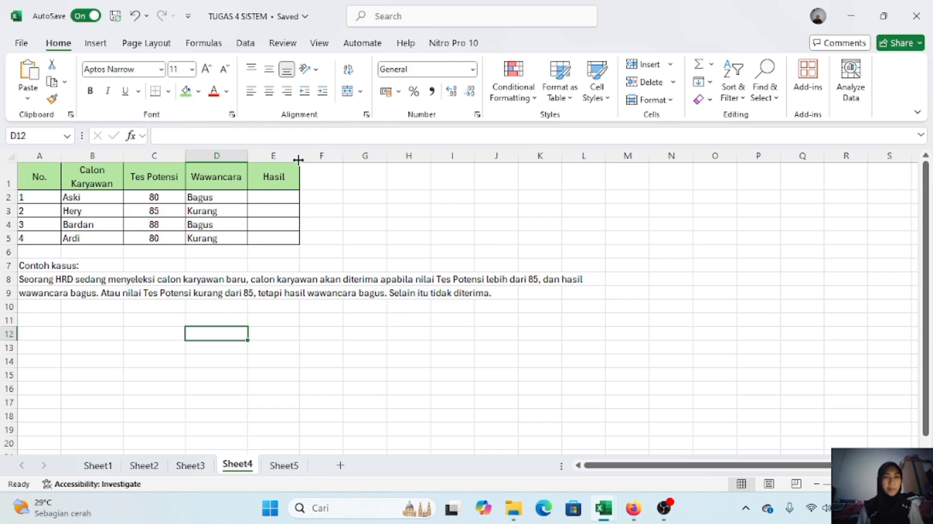
drag(299, 155, 345, 155)
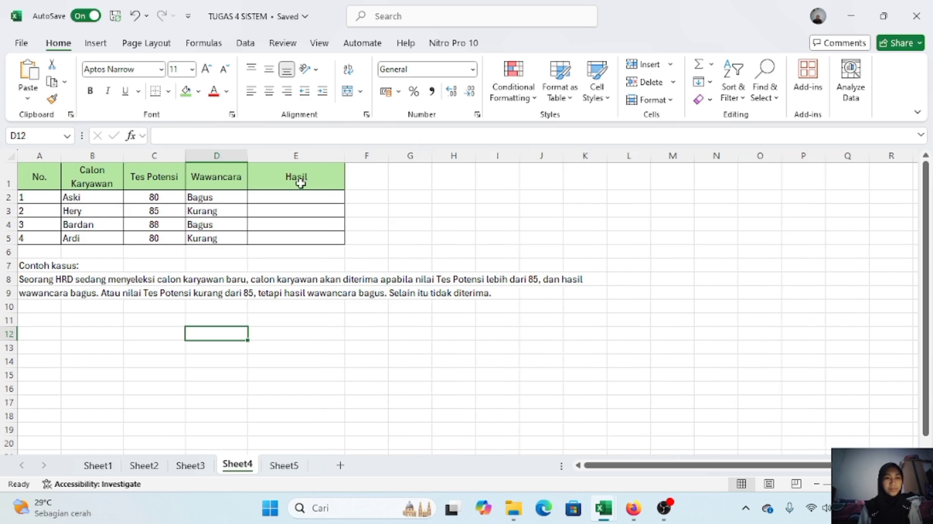
Step: Start the Hasil formula in E2 with an IF and OR whose first condition is C2>=85
click(299, 197)
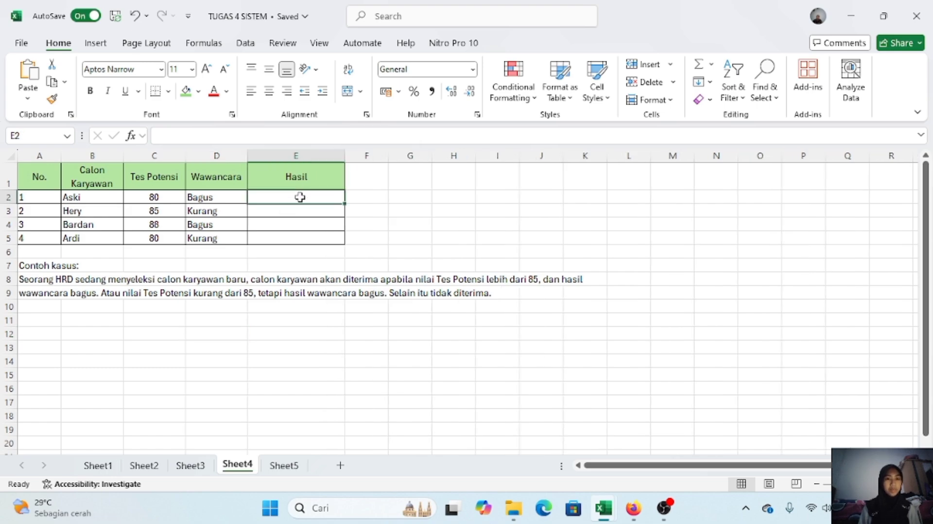
text(=I)
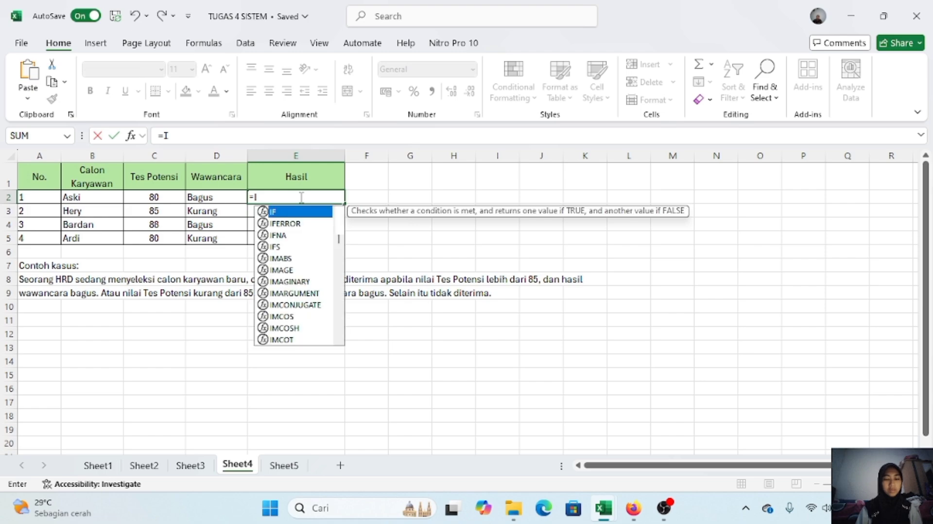
text(F()
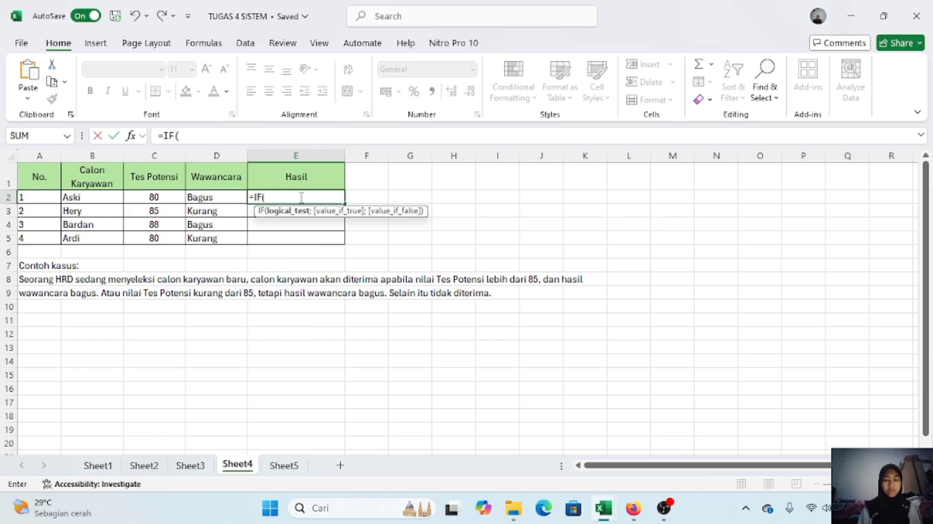
text(OR()
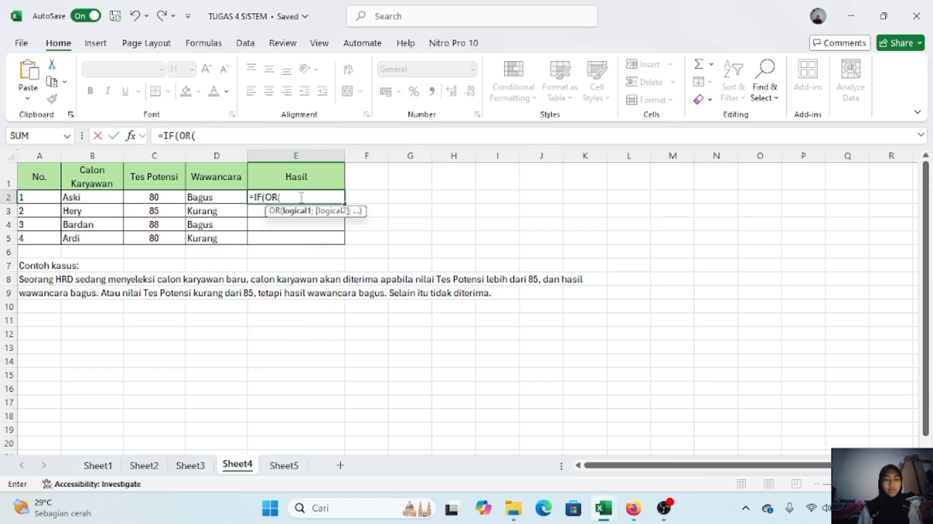
click(161, 197)
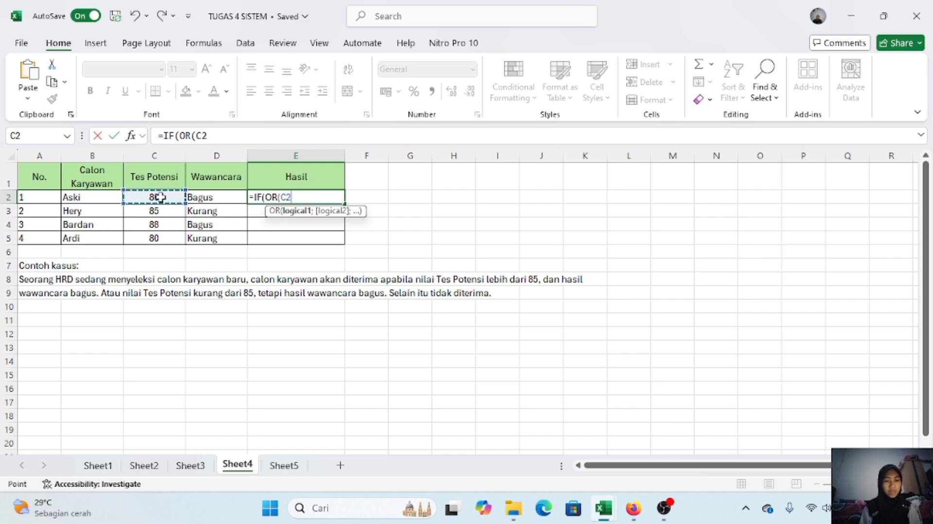
text(>)
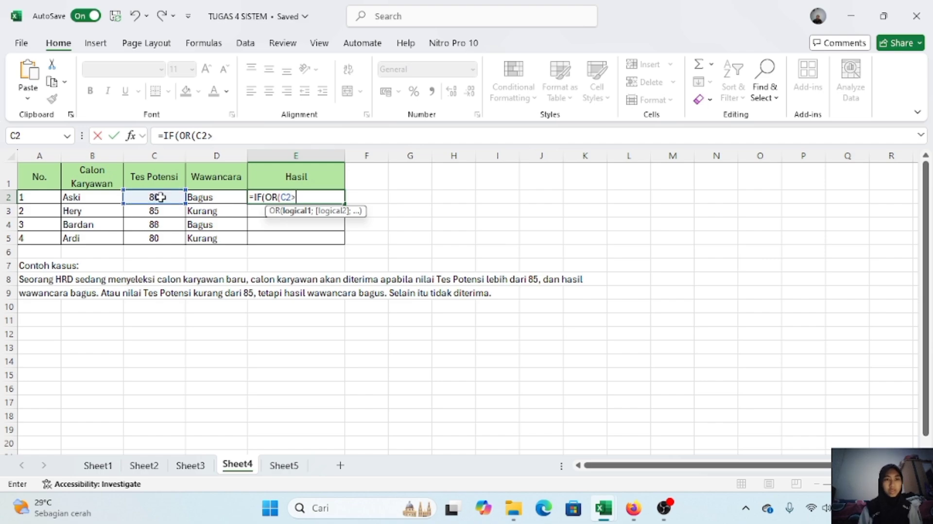
text(=85)
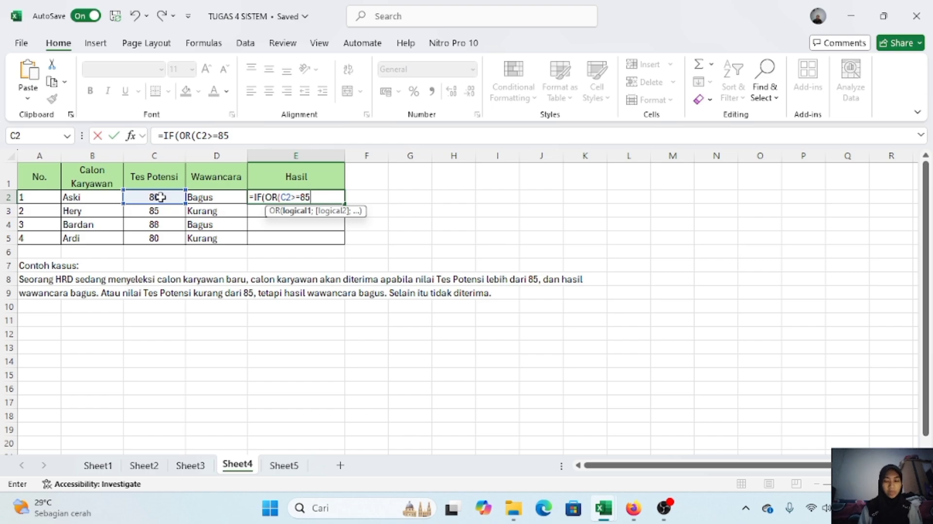
text(;)
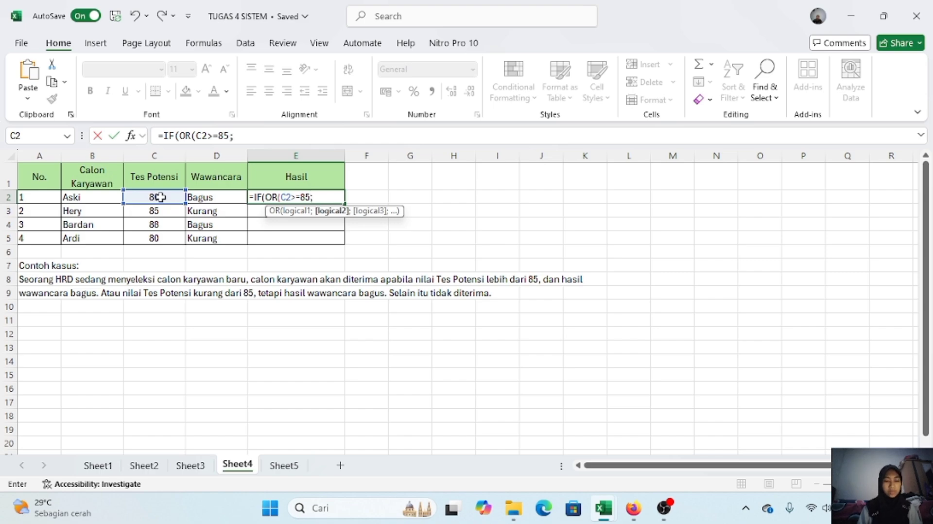
Step: Add D2="BAGUS" as the second OR condition, close the OR bracket, and add the separator for the true result
click(236, 199)
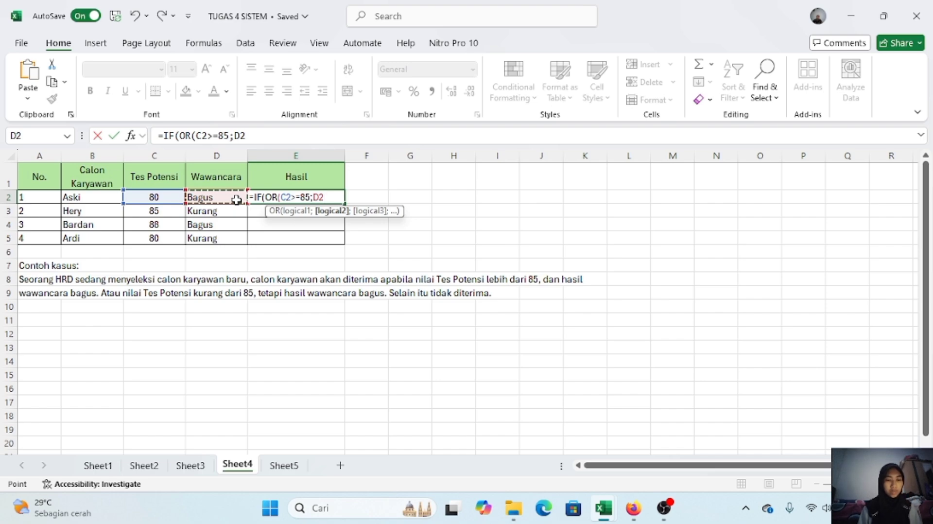
text(=)
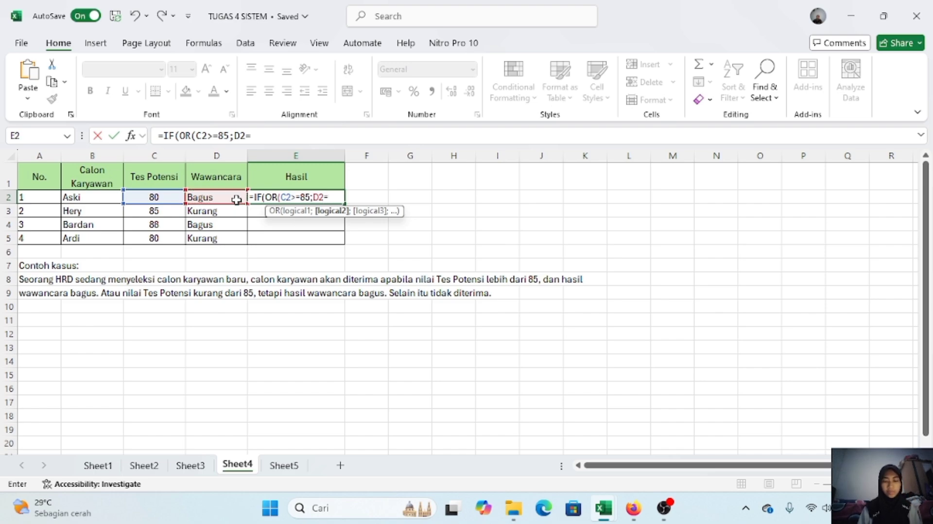
text("BAGUS)
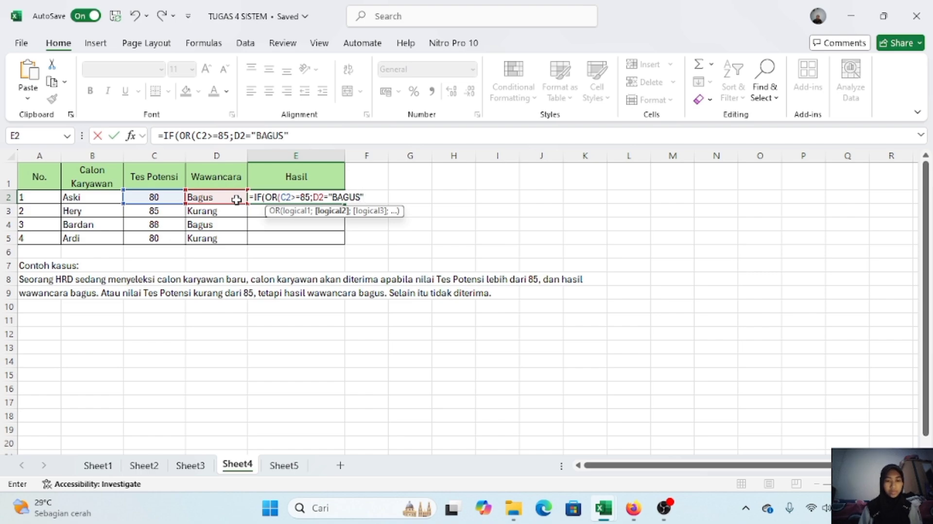
text(");)
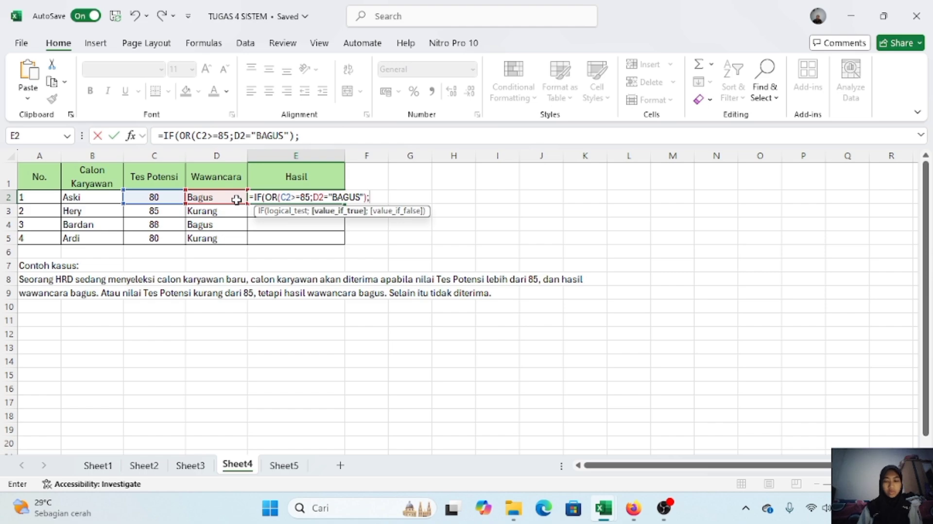
text((D)
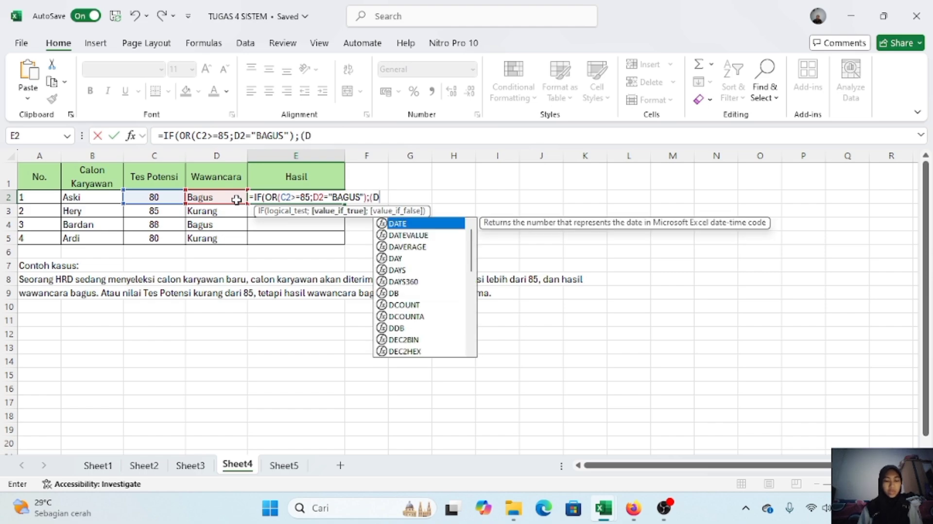
text(ITERIMA)
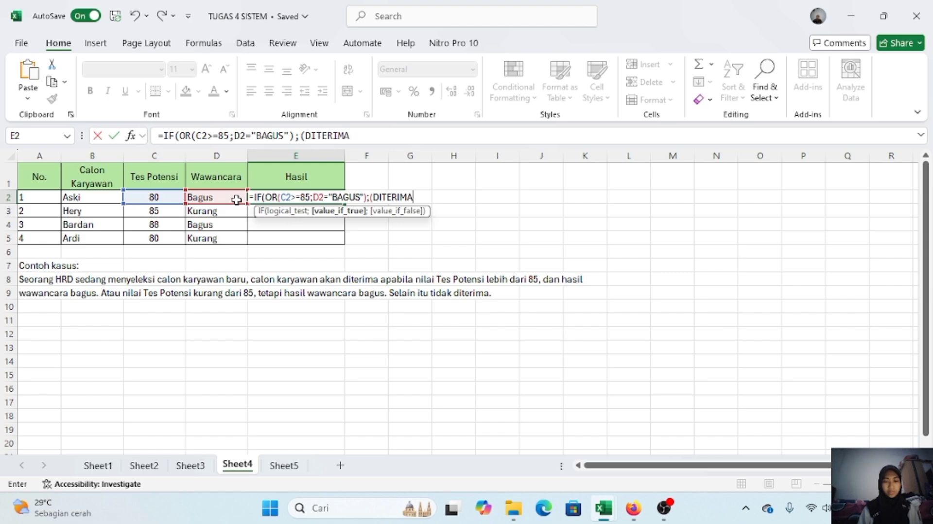
text())
key(BackSpace)
key(BackSpace)
key(BackSpace)
key(BackSpace)
key(BackSpace)
key(BackSpace)
key(BackSpace)
key(BackSpace)
key(BackSpace)
key(BackSpace)
key(BackSpace)
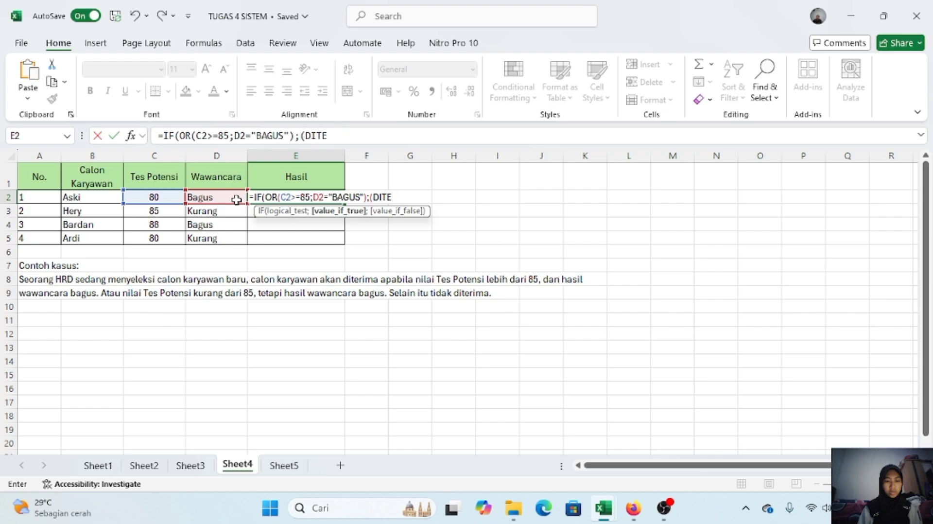
text())
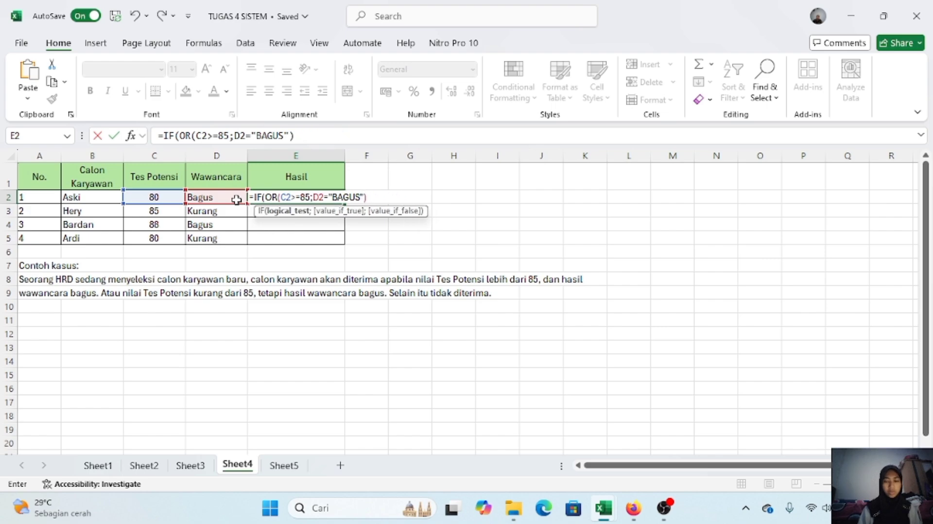
text(;)
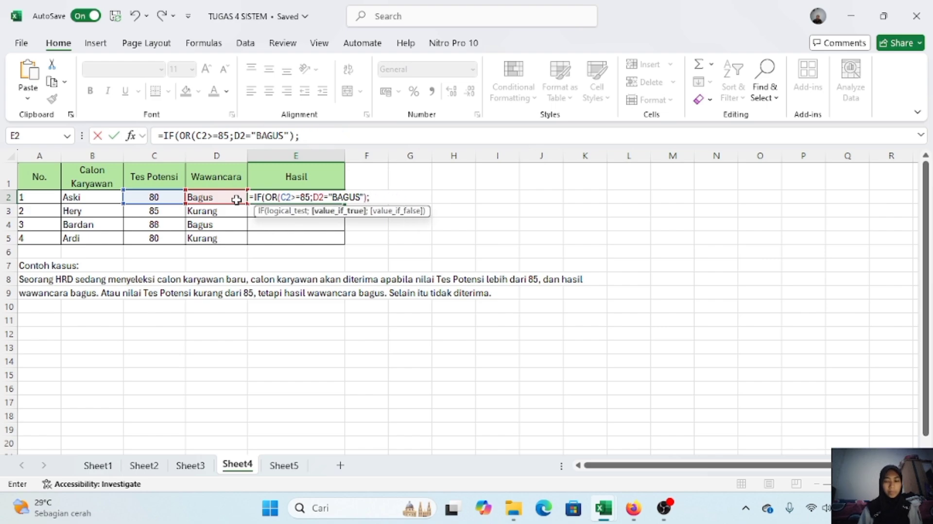
Step: Complete the E2 formula with "DITERIMA" as the true result and "DITOLAK" as the false result, close the IF bracket, and commit it
text("DITERIMA)
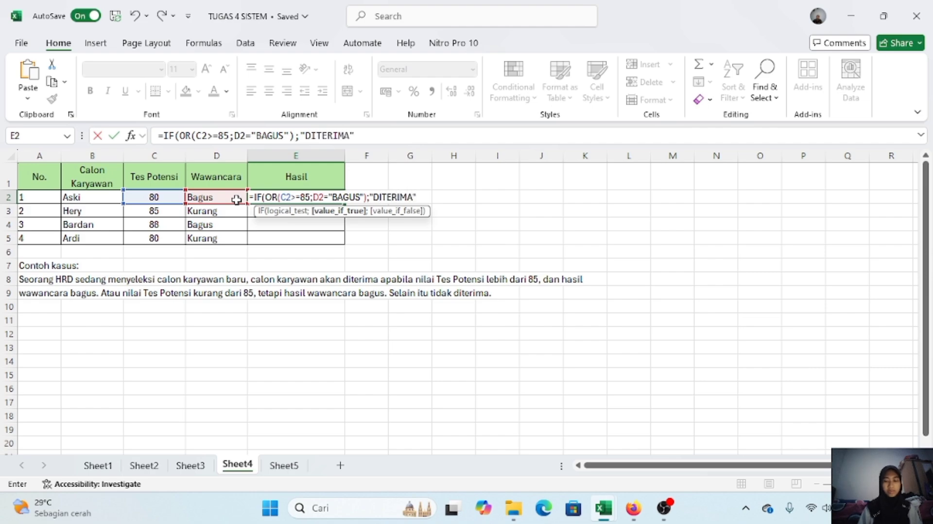
text(";)
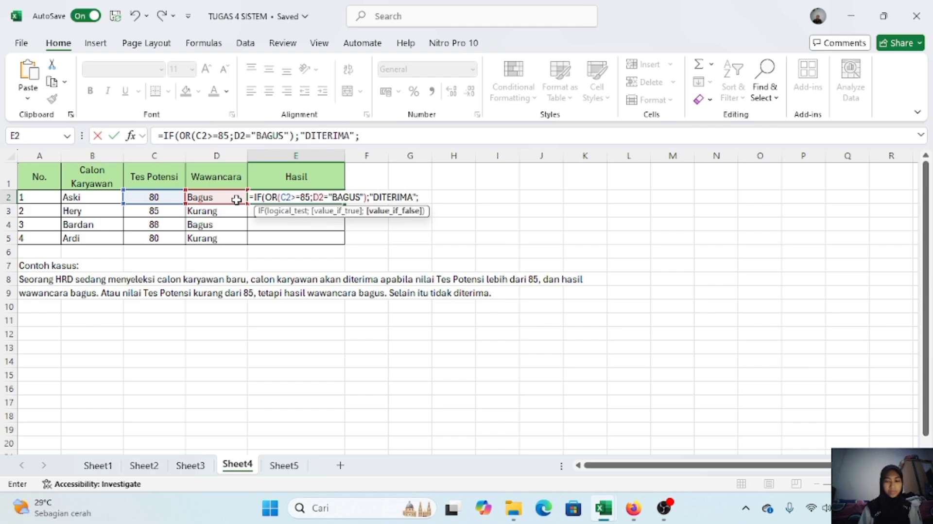
text("DITOLAK)
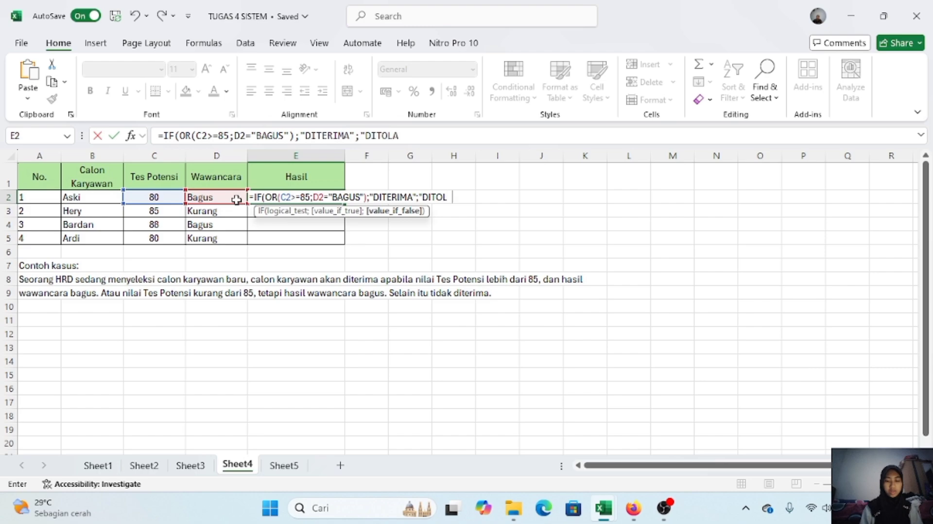
text(")
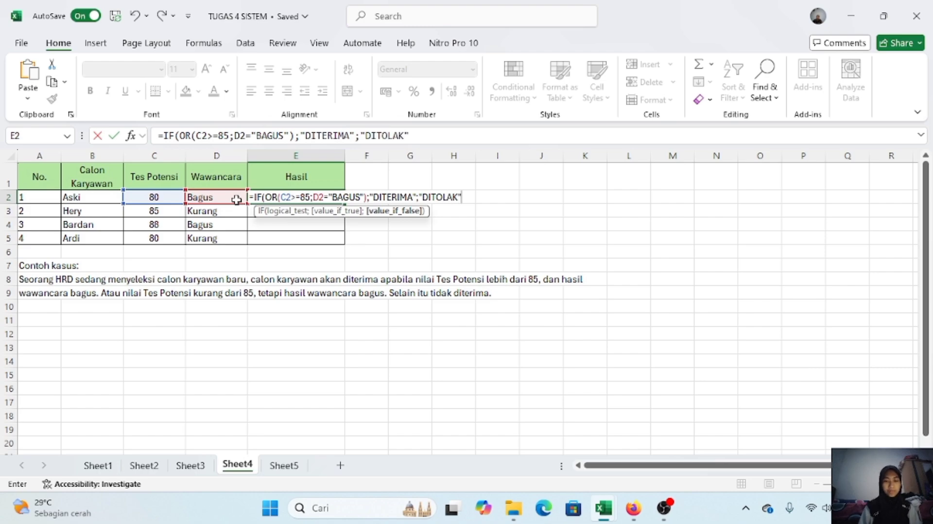
text())
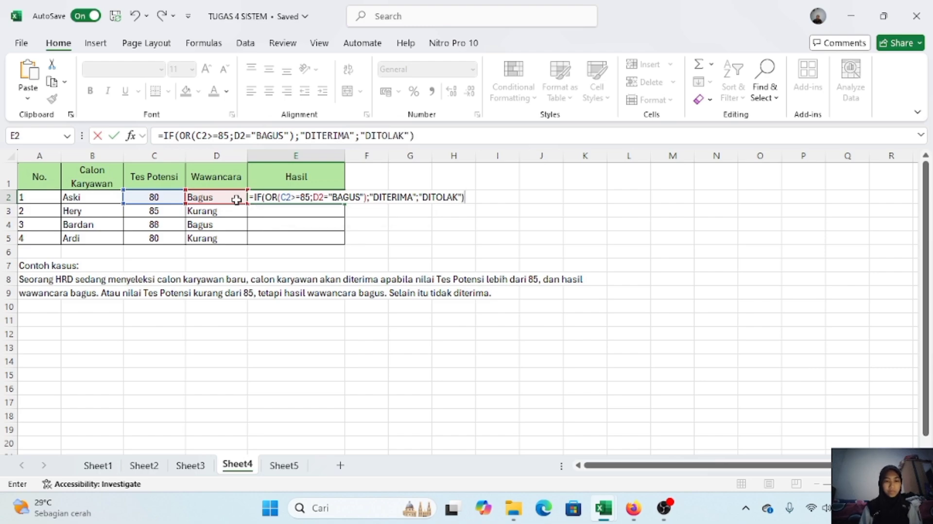
key(Return)
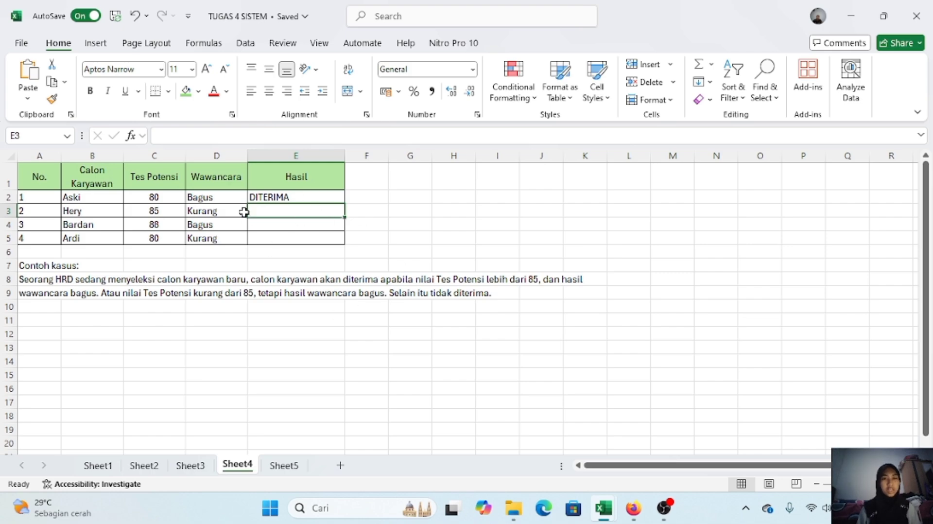
Step: Copy the Hasil formula from E2 down through E5 and switch to Sheet5
click(331, 195)
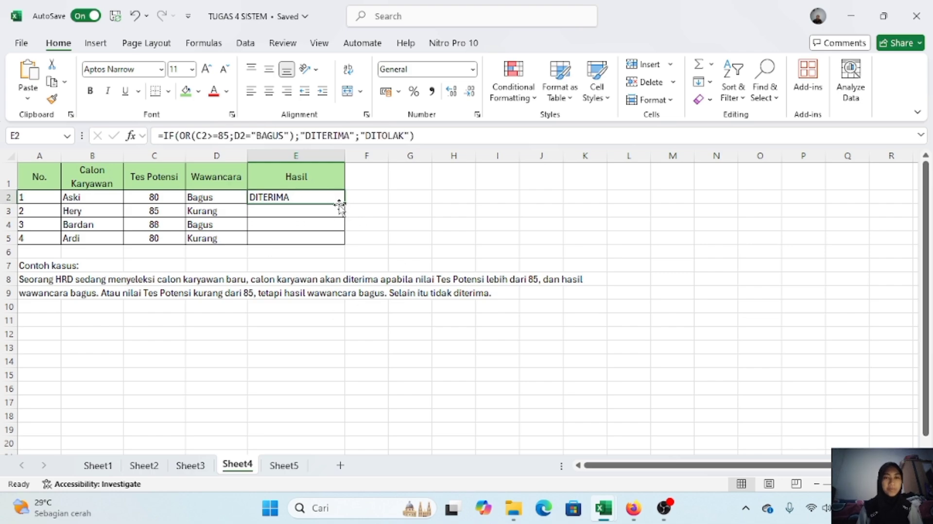
drag(344, 207, 344, 243)
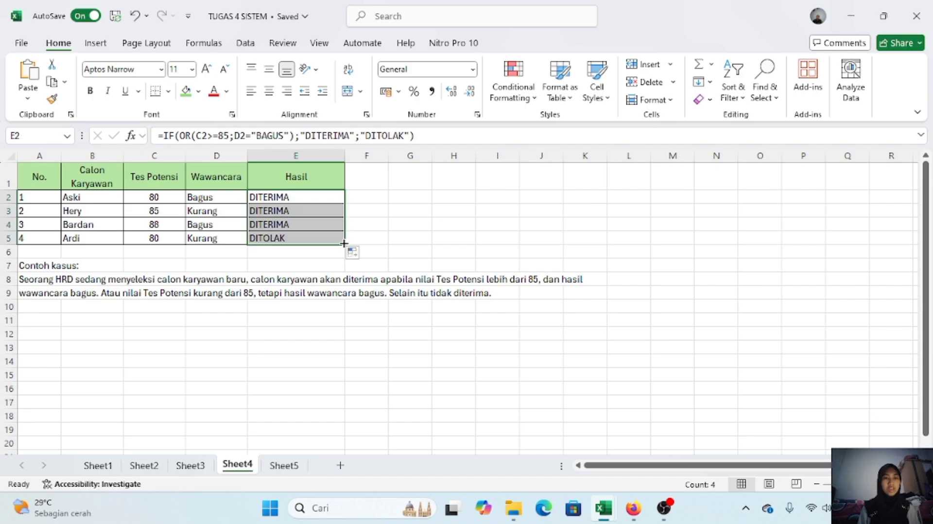
key(ctrl+Page_Down)
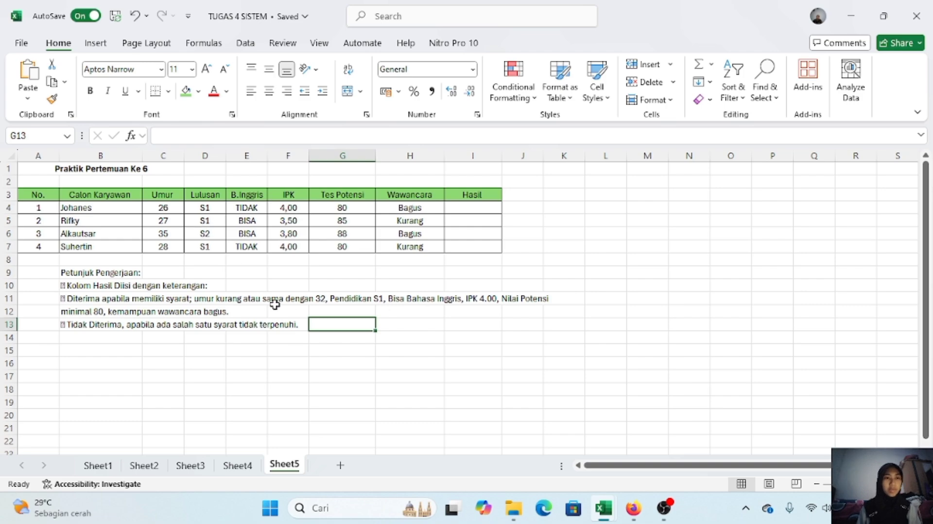
click(359, 344)
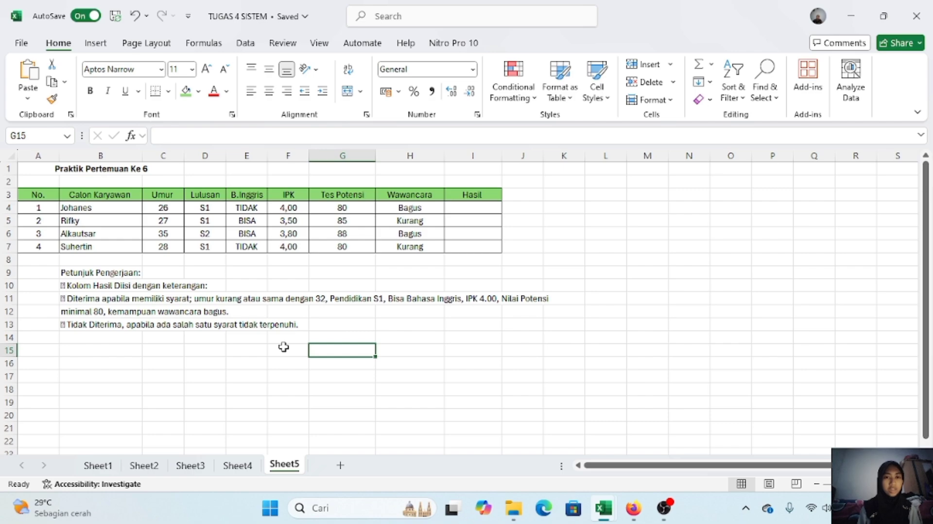
Step: Start the Hasil formula in I4 with an IF and AND whose first condition is C4<=32, followed by a semicolon
click(472, 208)
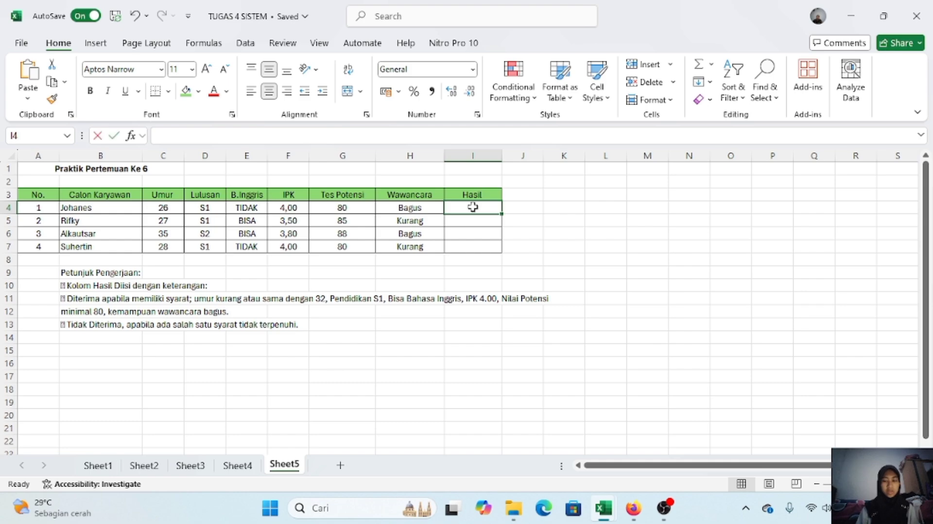
text(=)
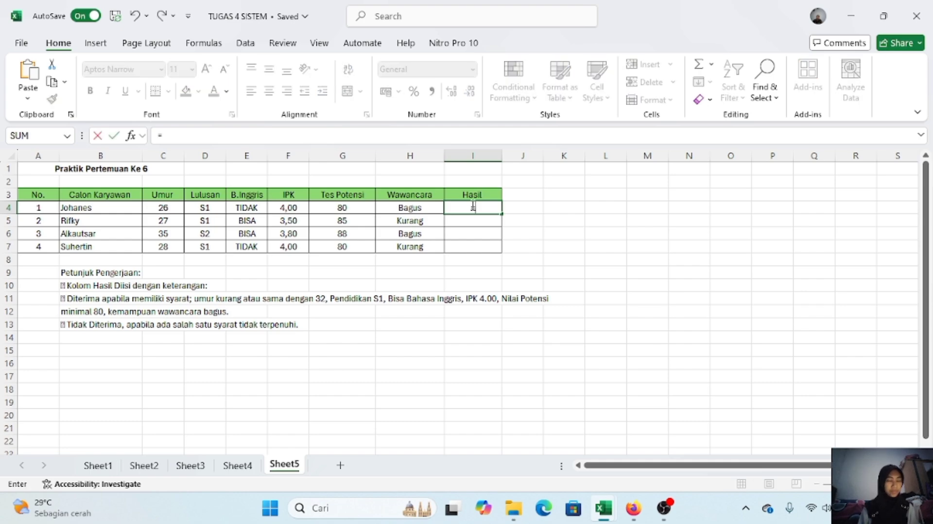
text(IF)
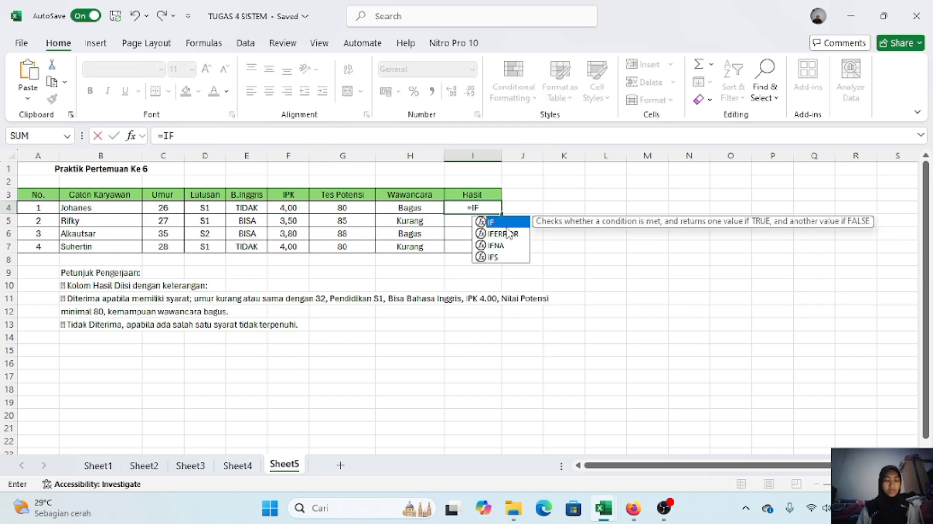
text((AND)
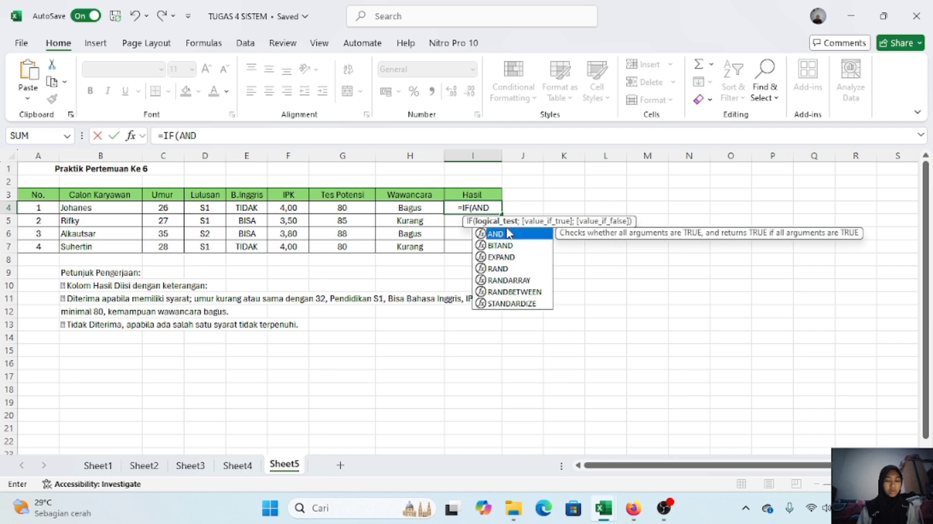
text(()
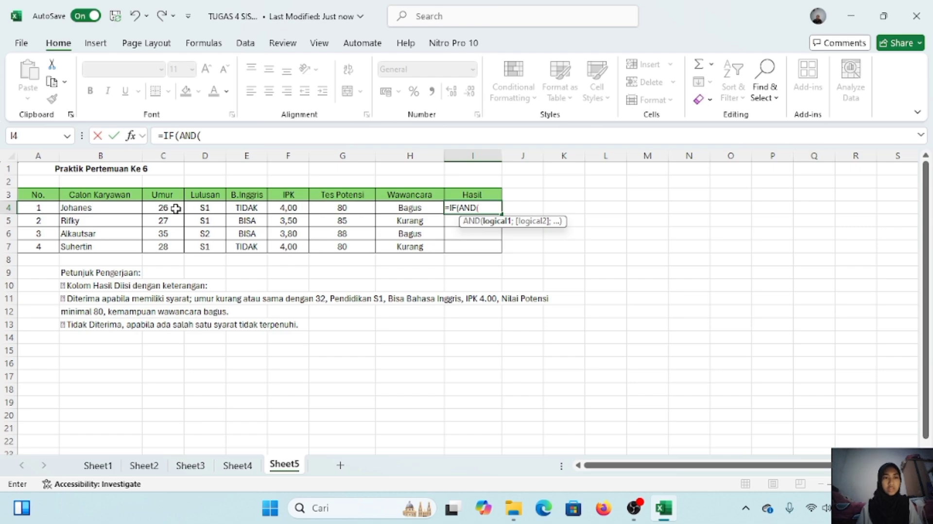
click(175, 209)
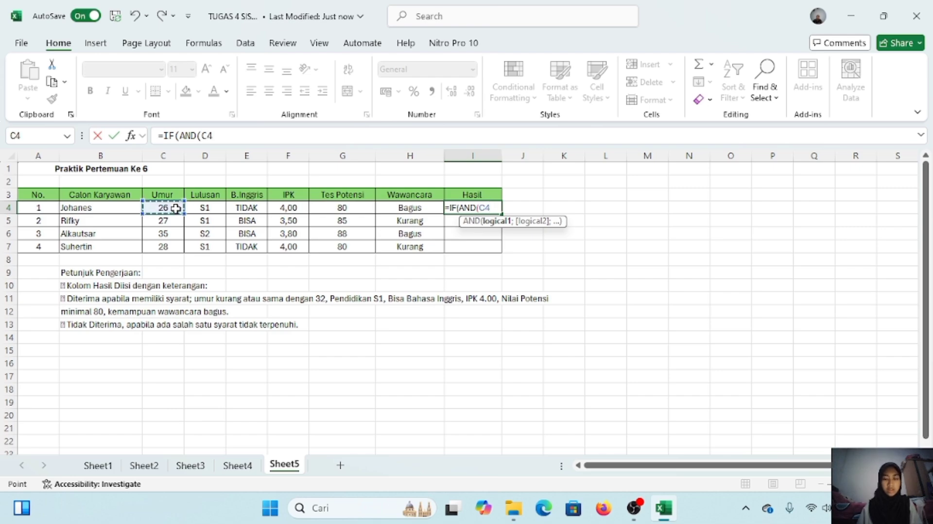
text(<)
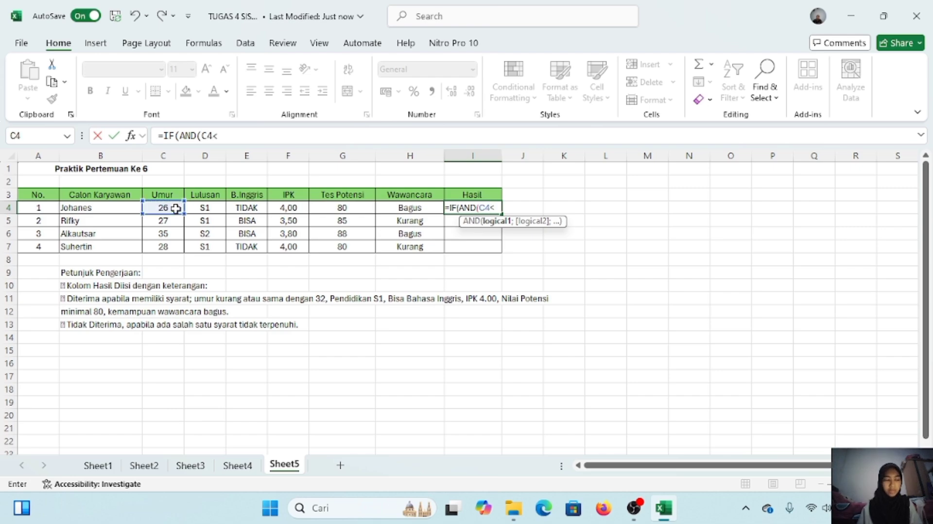
text(=32)
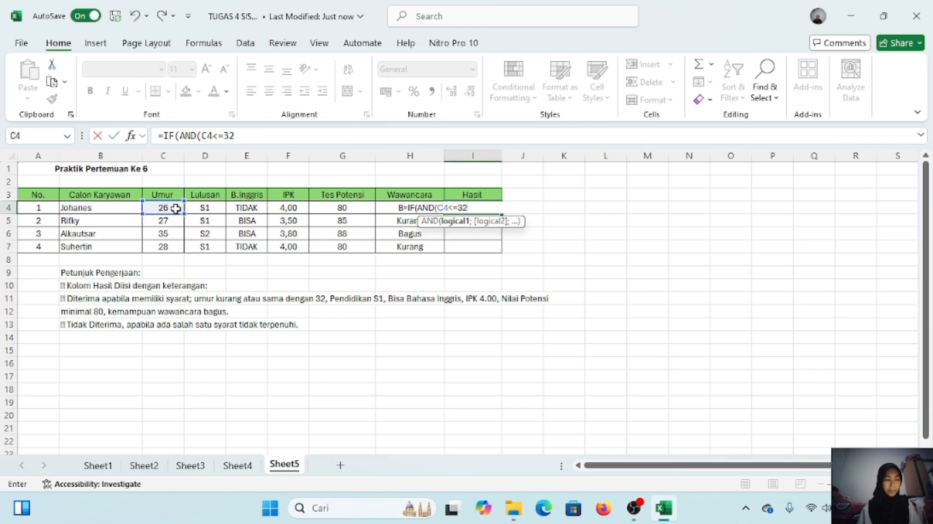
text(;)
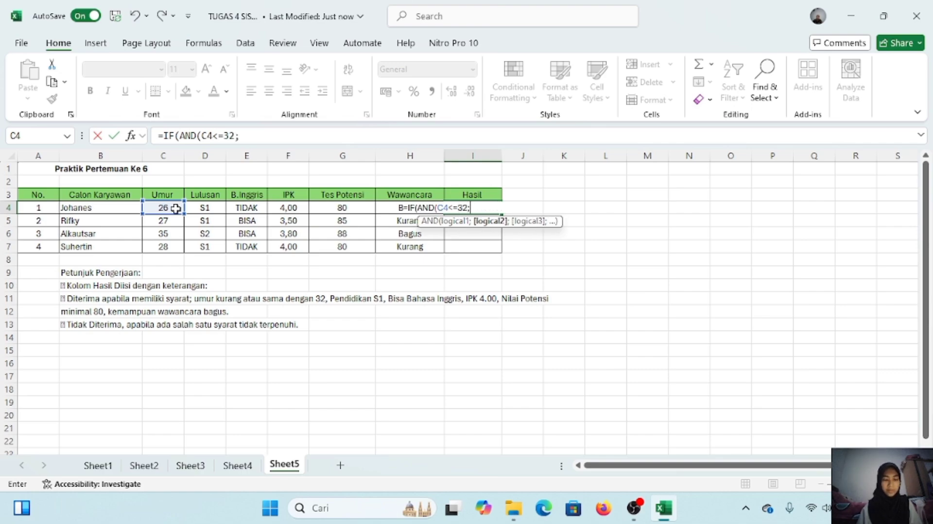
Step: Add D4="S1" and E4="BISA" as the second and third AND conditions, each followed by a semicolon
click(215, 211)
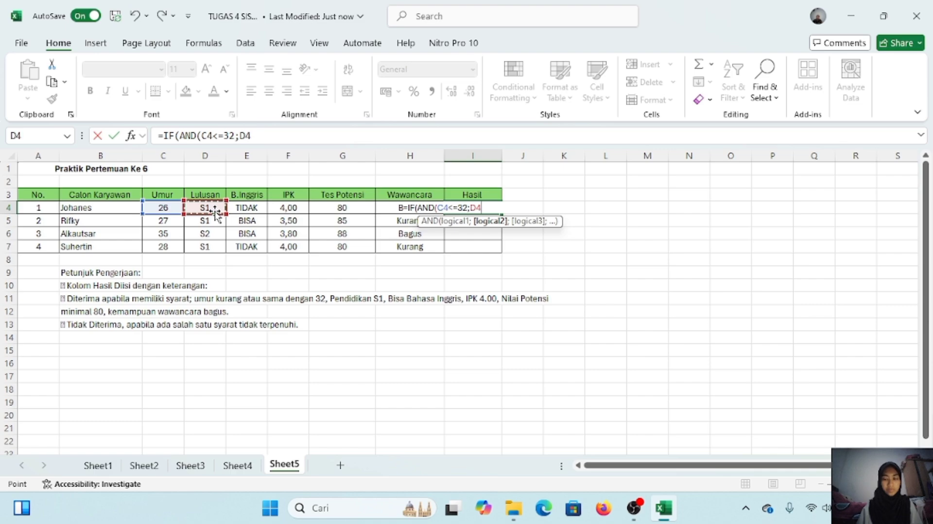
text(=)
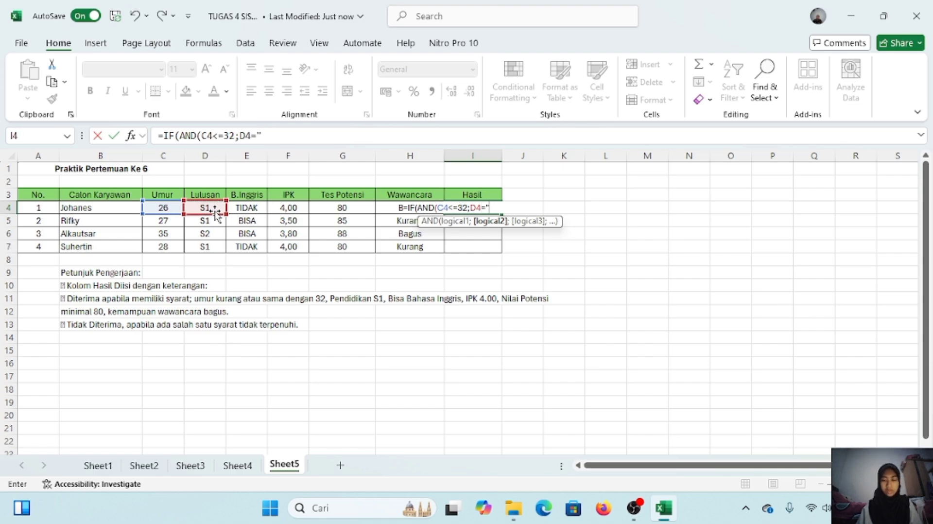
text("S1)
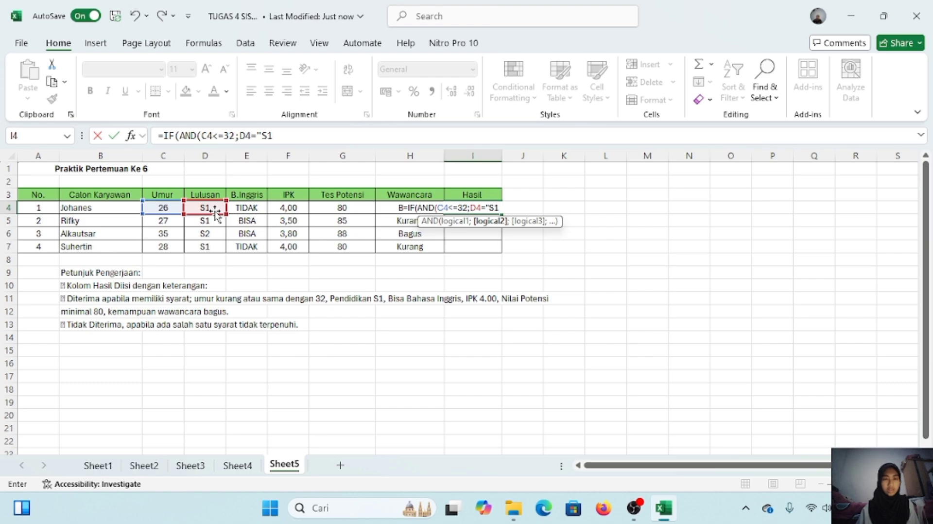
text(";)
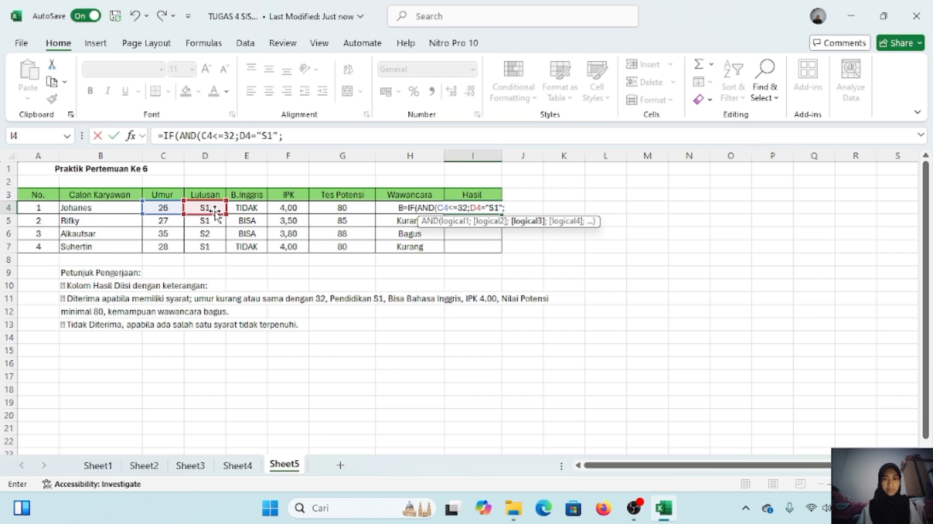
click(247, 209)
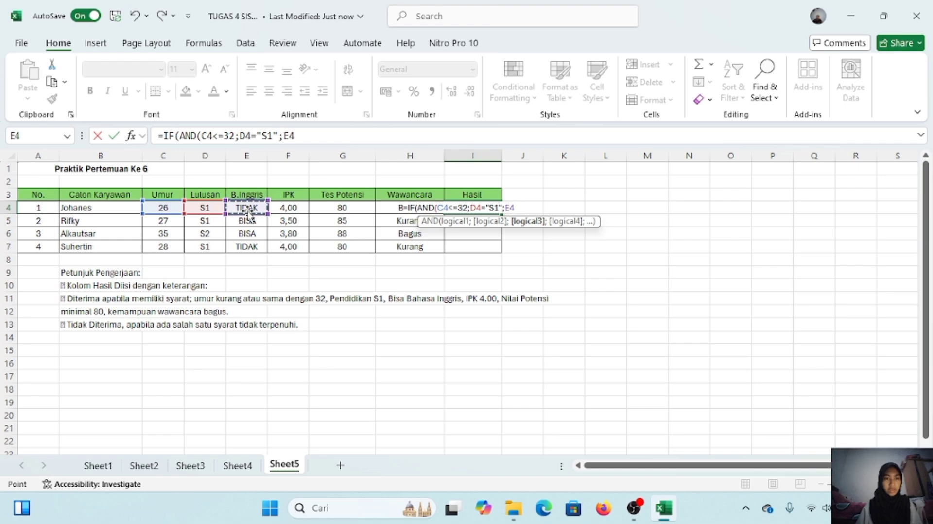
text(=)
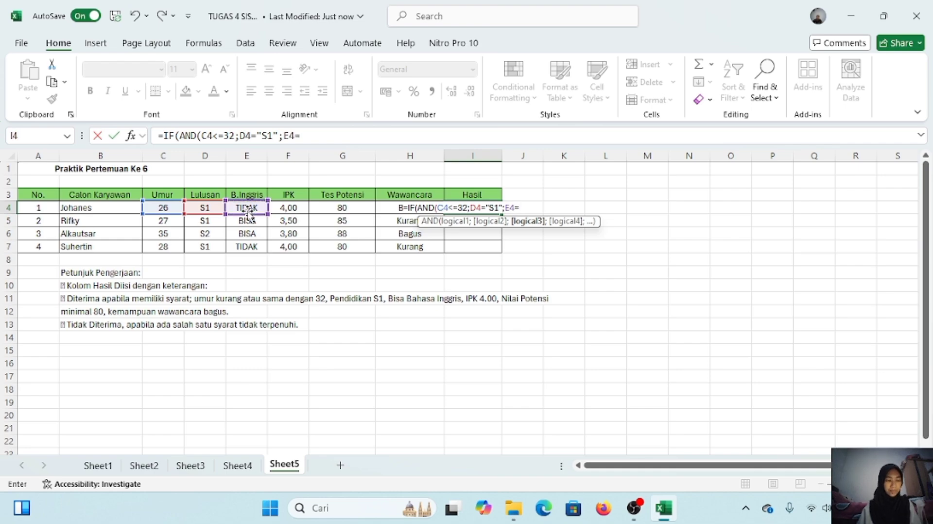
text("BISA)
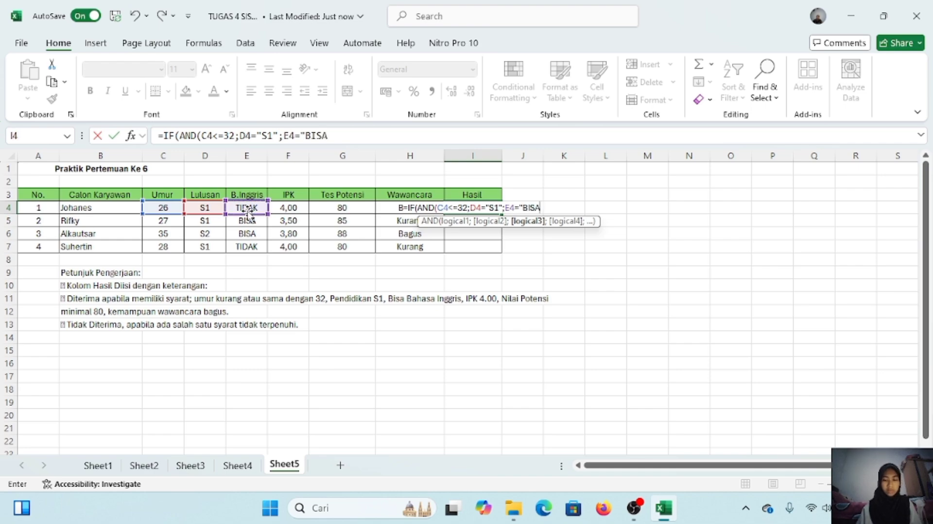
text(";)
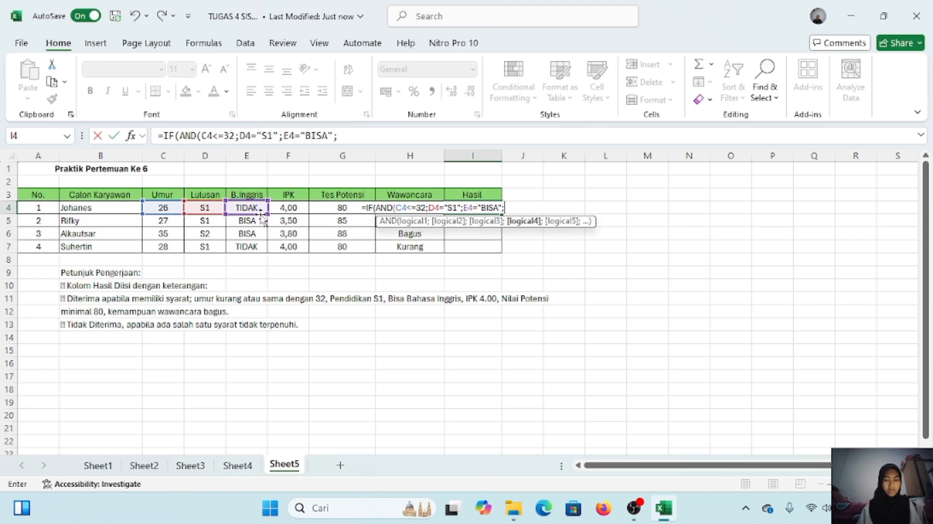
Step: Add F4=4,00 and G4>=80 as the fourth and fifth AND conditions, each followed by a semicolon
click(295, 209)
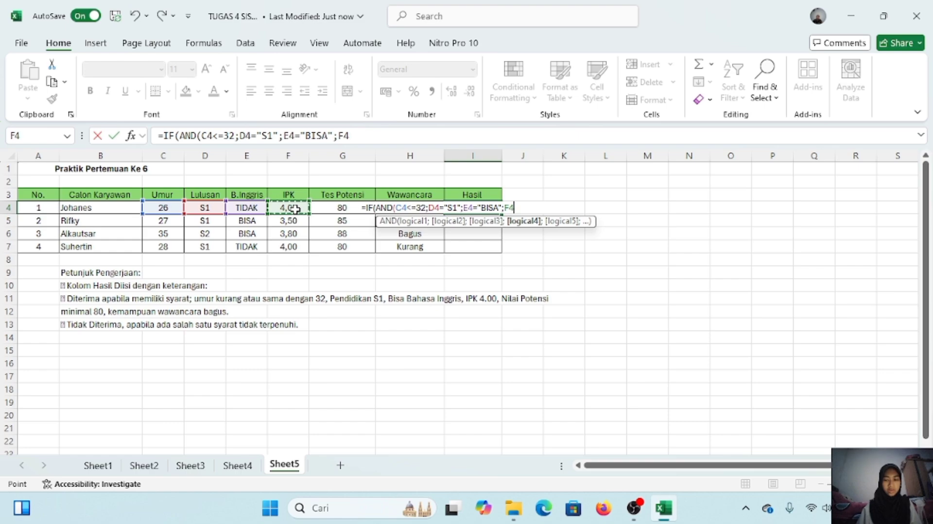
text(=)
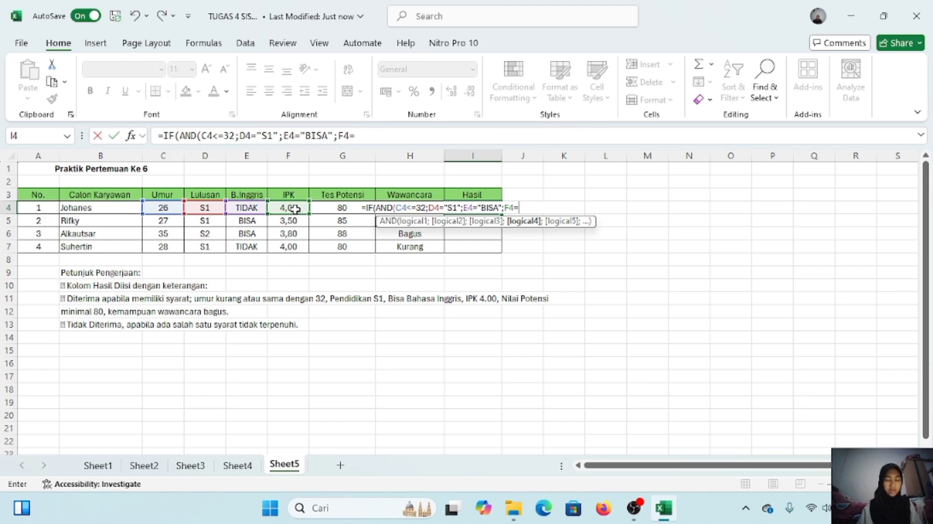
text(4,00)
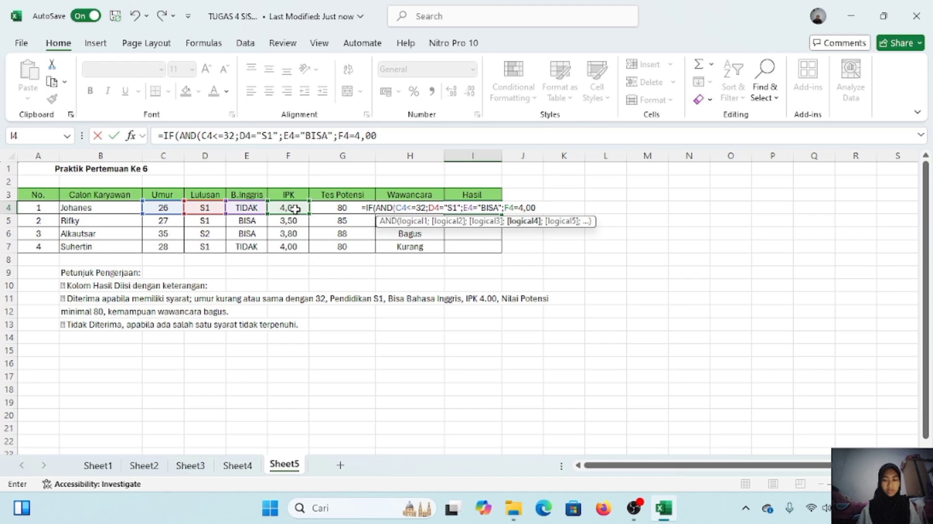
text(;)
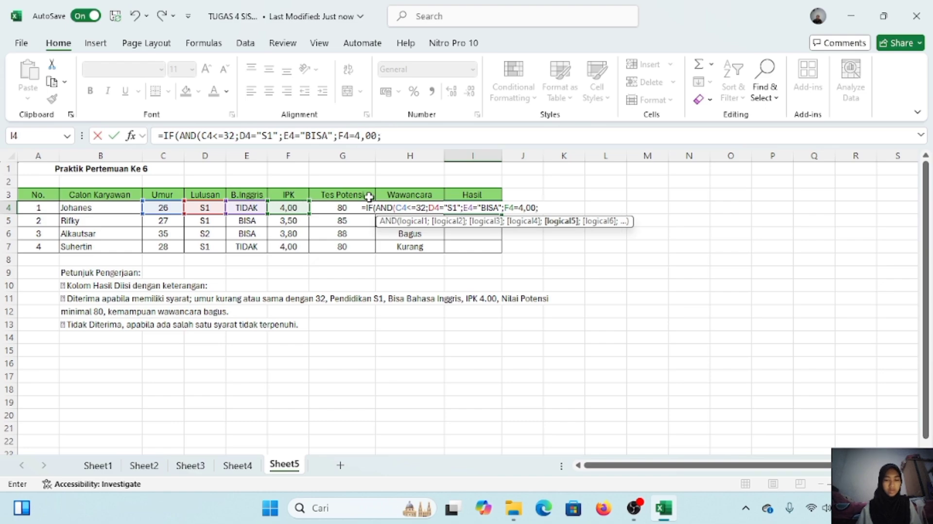
click(346, 207)
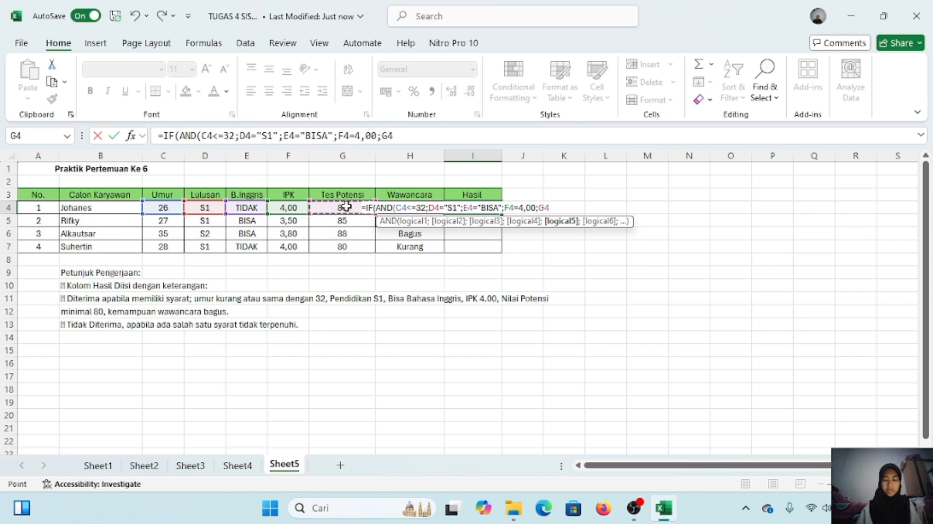
text(>=)
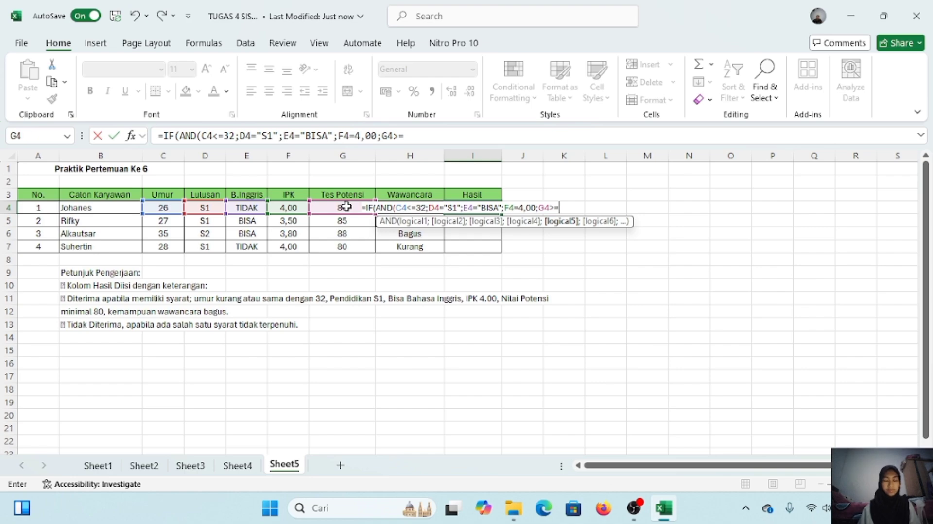
text(8-)
text(0)
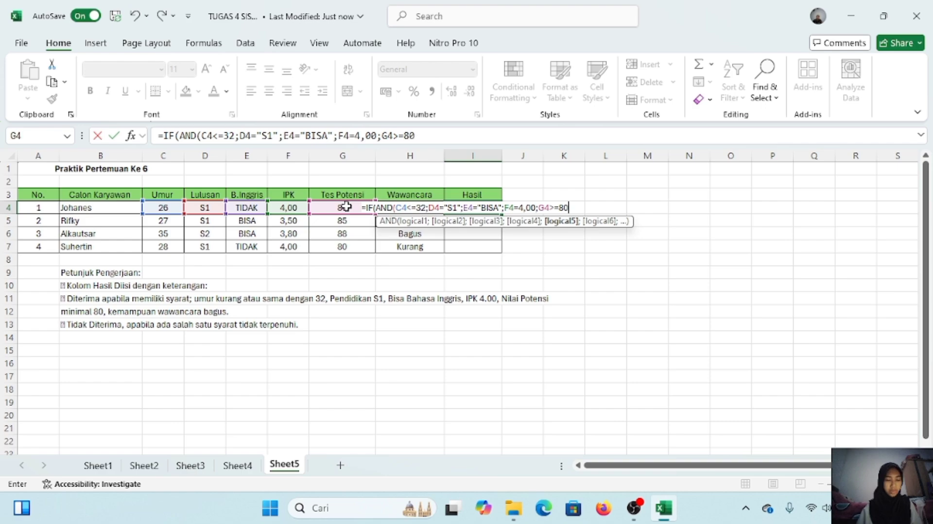
text(;)
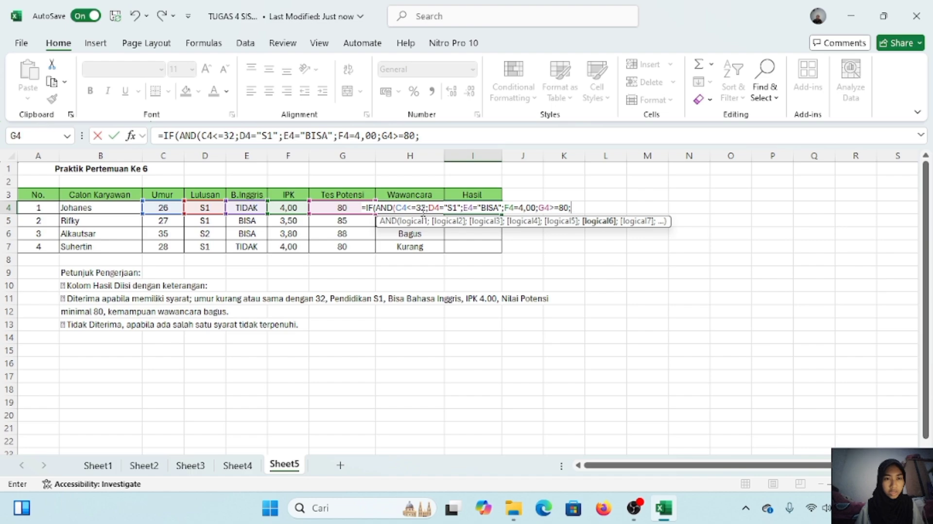
Step: Add H4="BAGUS" as the sixth condition in the I4 formula and close the AND bracket
text(J)
key(BackSpace)
text(H)
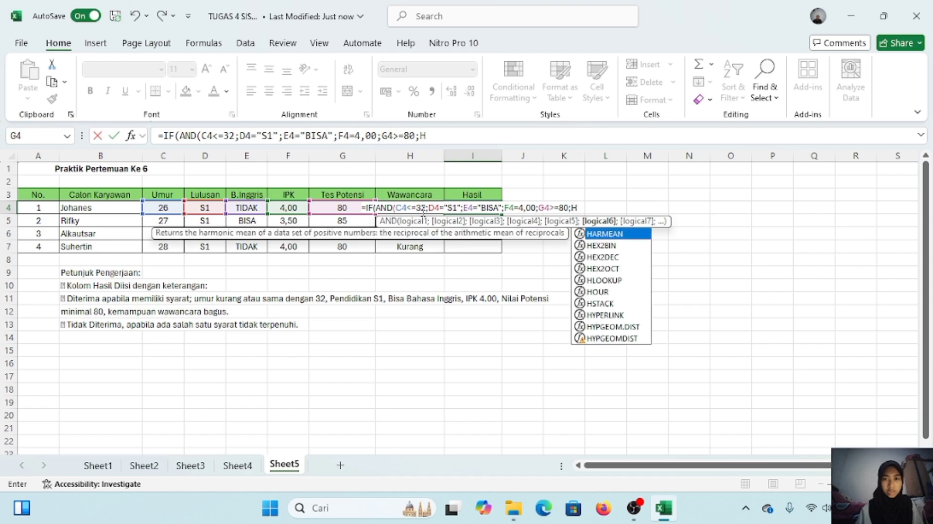
text(4)
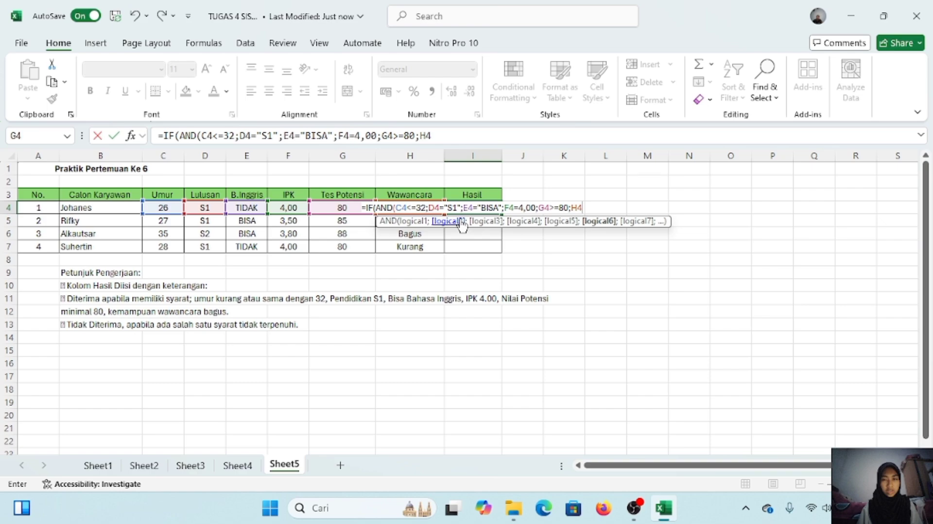
text(=")
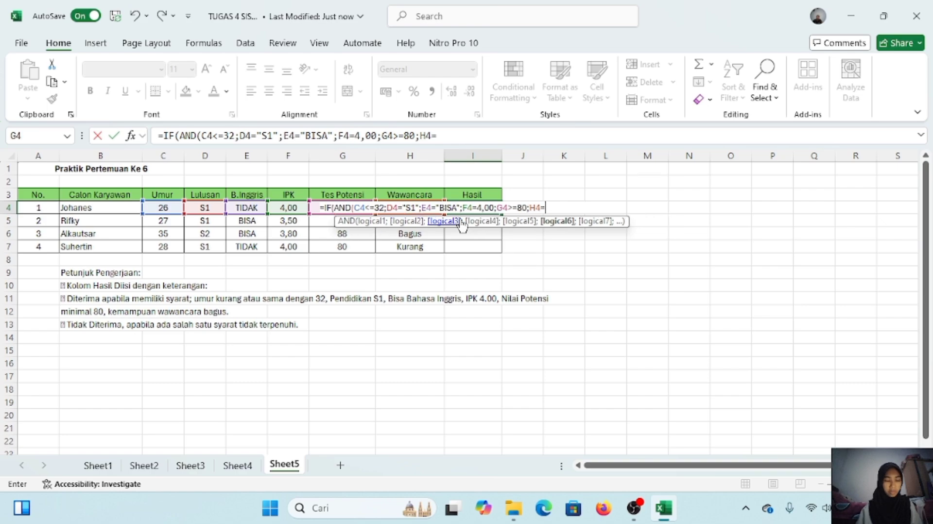
text(BAGUS)
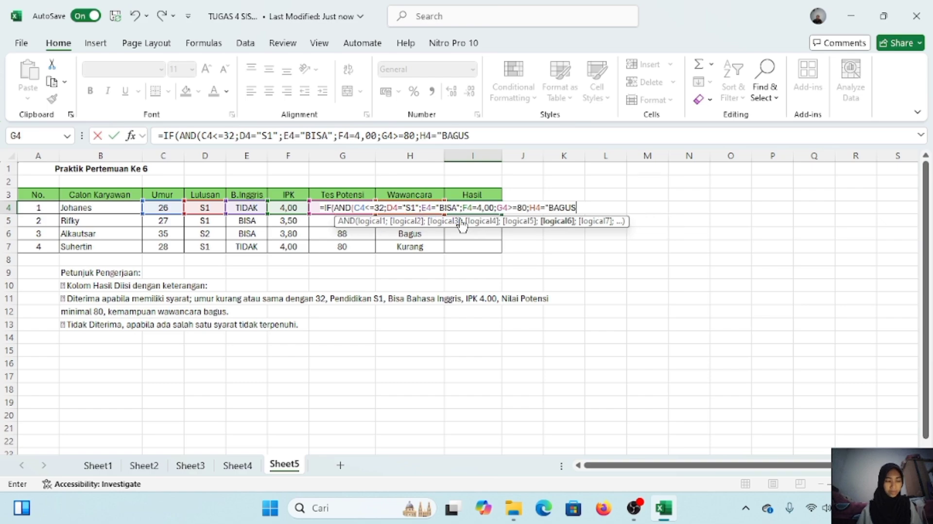
text(")
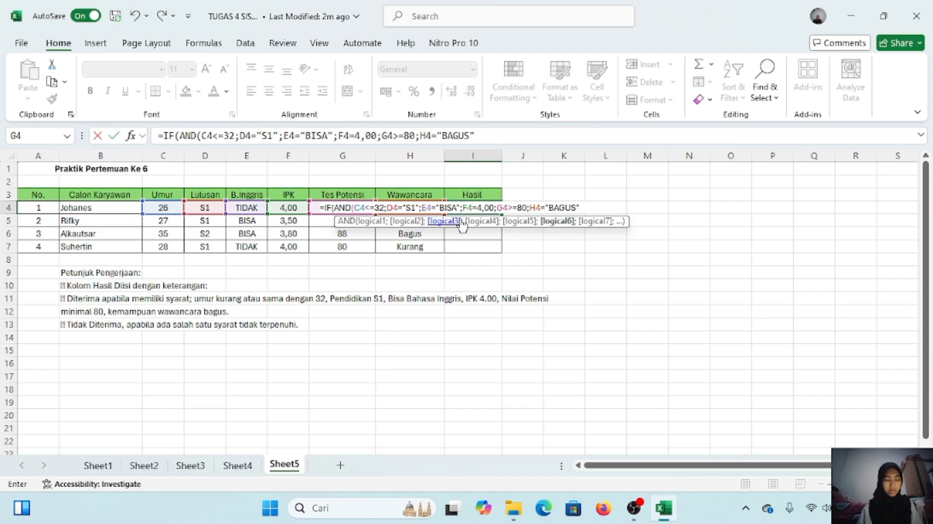
text())
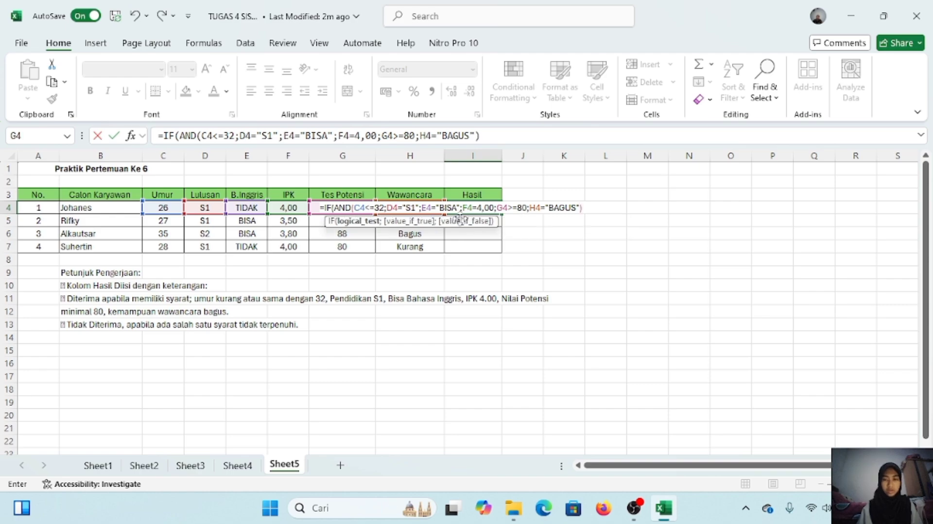
Step: Add "DITERIMA" as the true result of the I4 formula, with a semicolon before and after it
text(;)
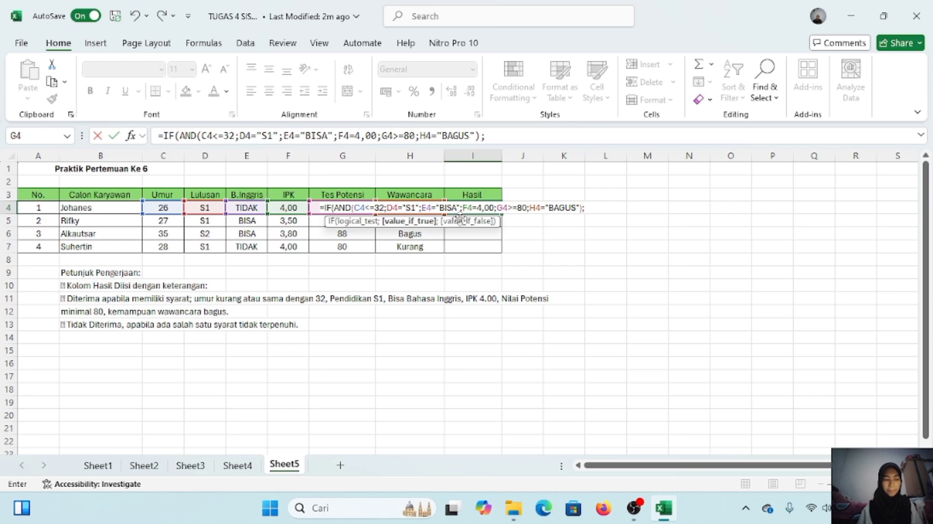
text("DITERIMA)
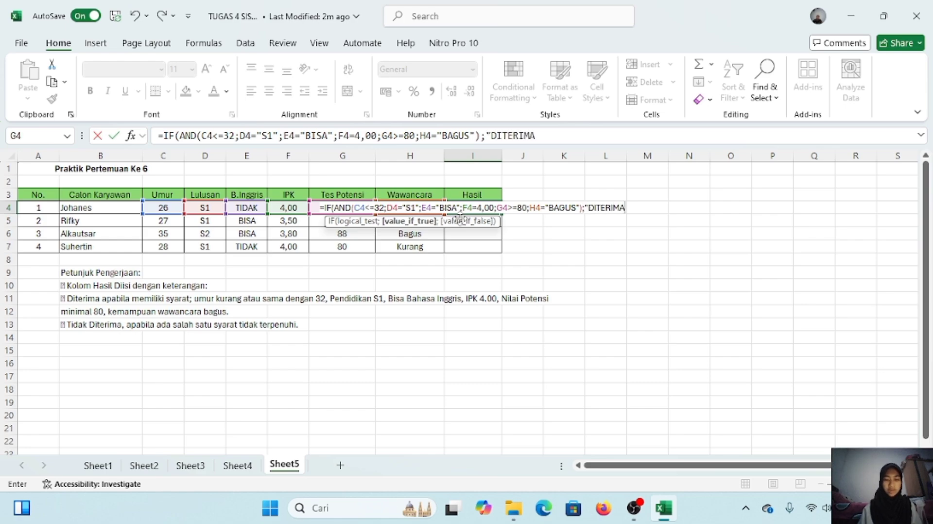
text(")
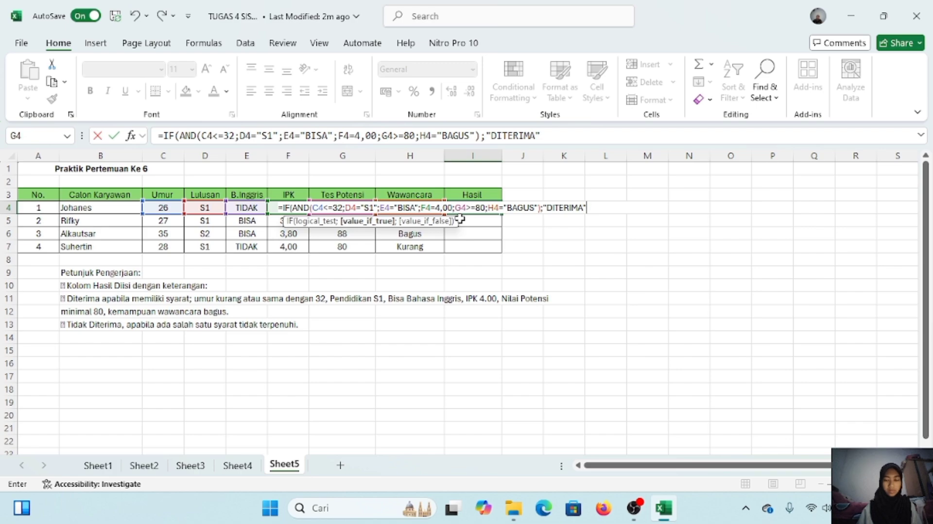
text(;)
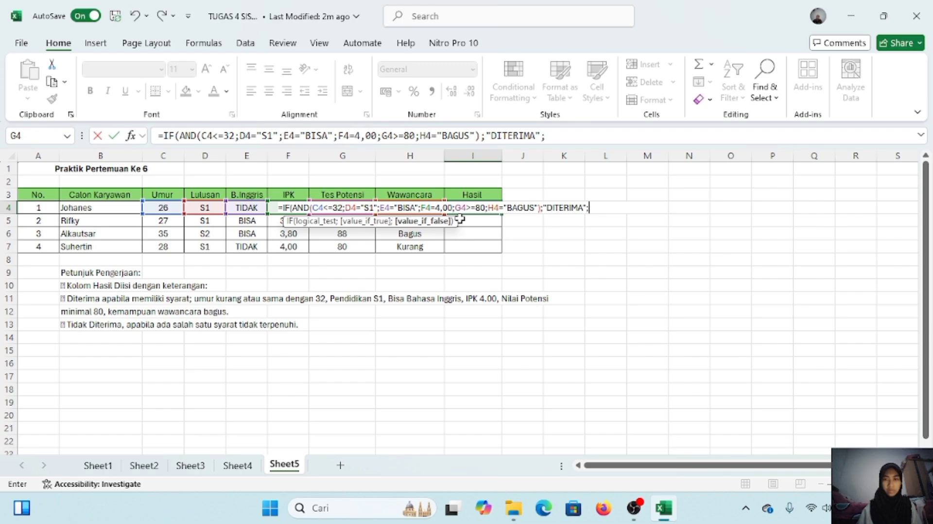
Step: Add "DITOLAK" as the false result of the I4 formula, close the IF bracket and enter the formula
text("DITOLAK)
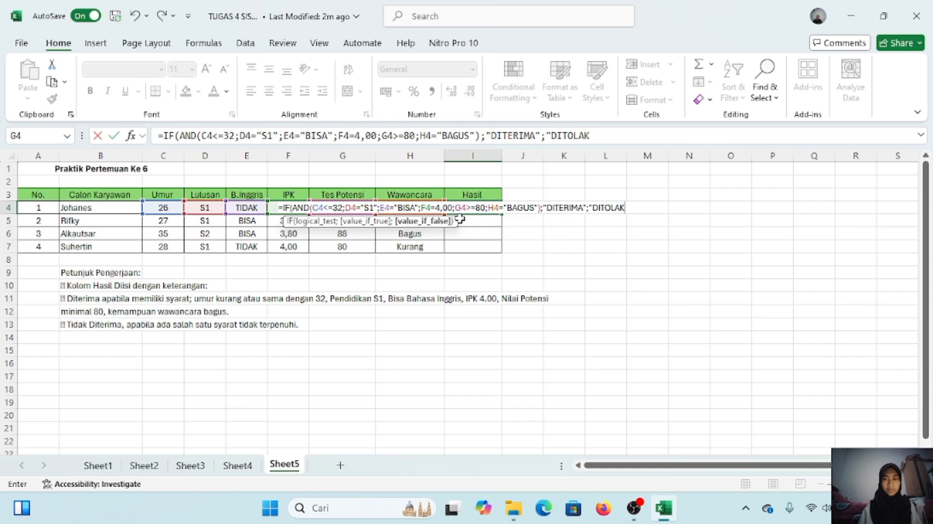
text(")
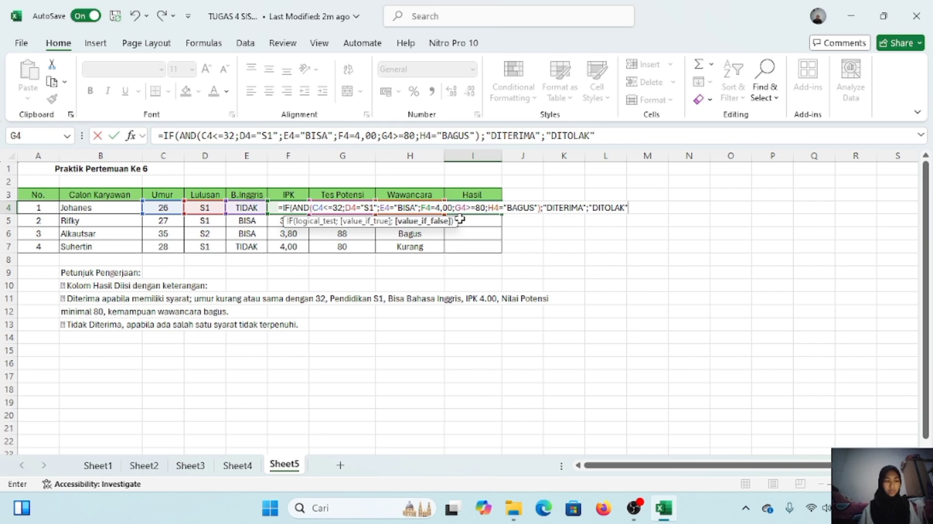
text())
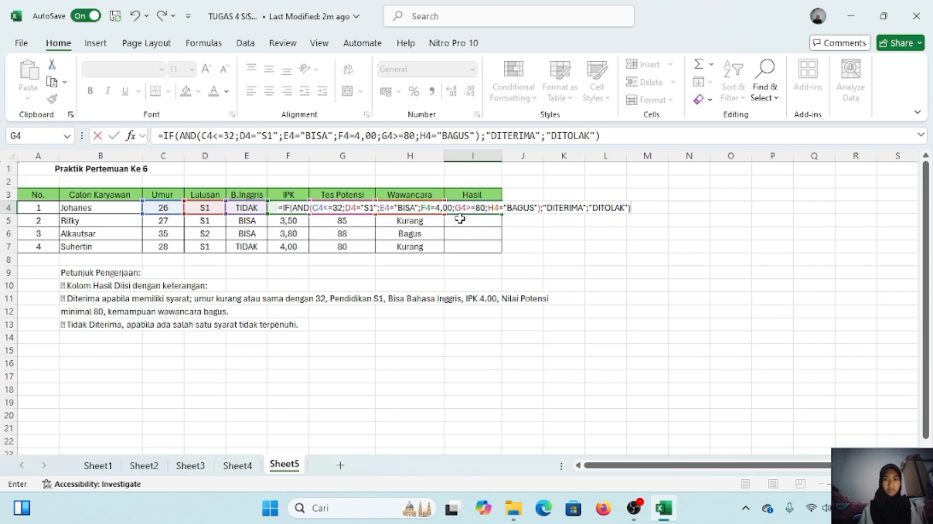
key(Return)
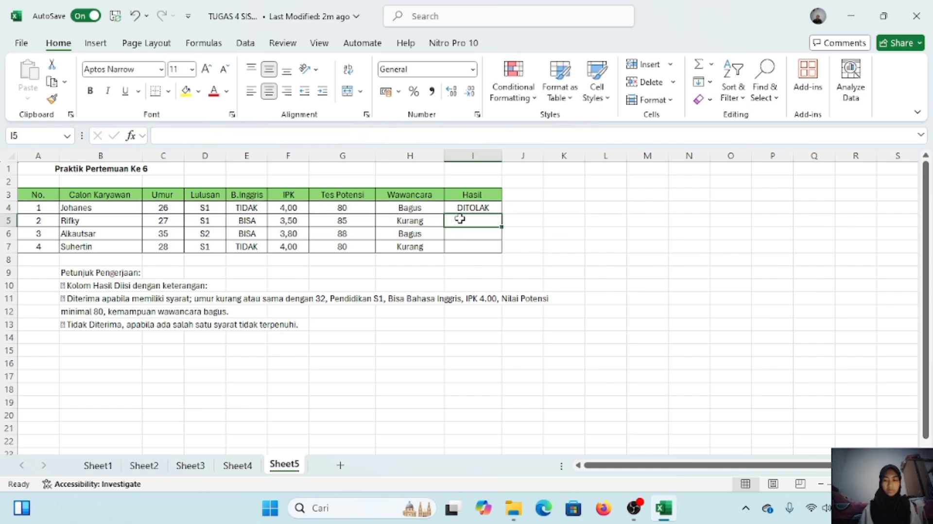
Step: Fill the I4 formula down the Hasil column through I7 and deselect the range
click(495, 208)
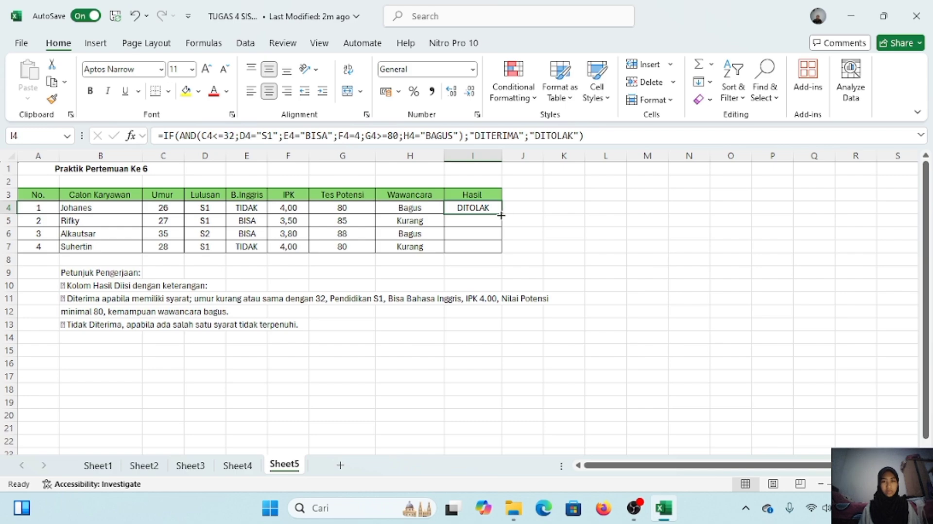
drag(501, 215, 500, 249)
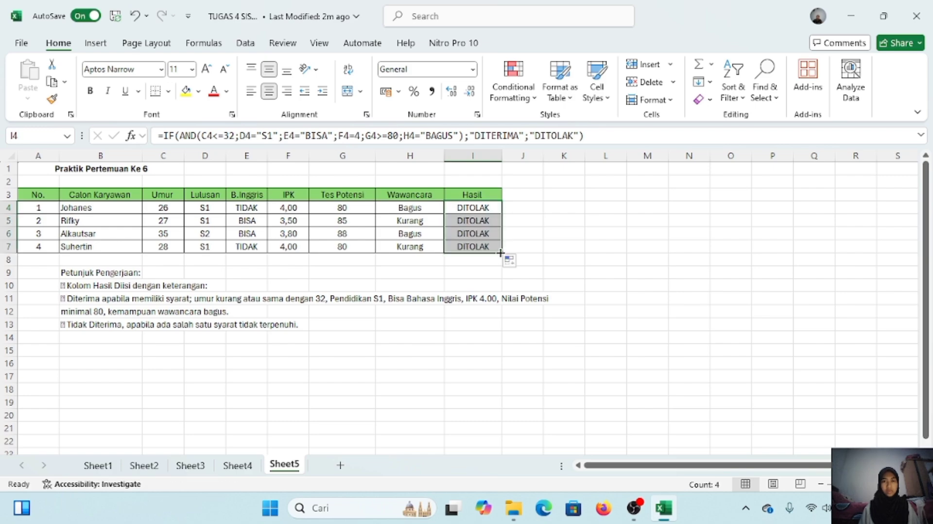
click(483, 276)
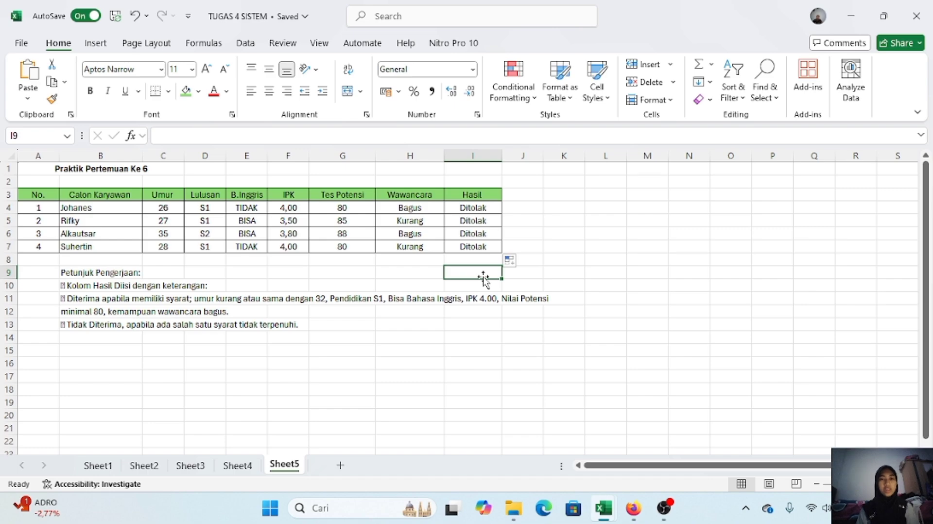